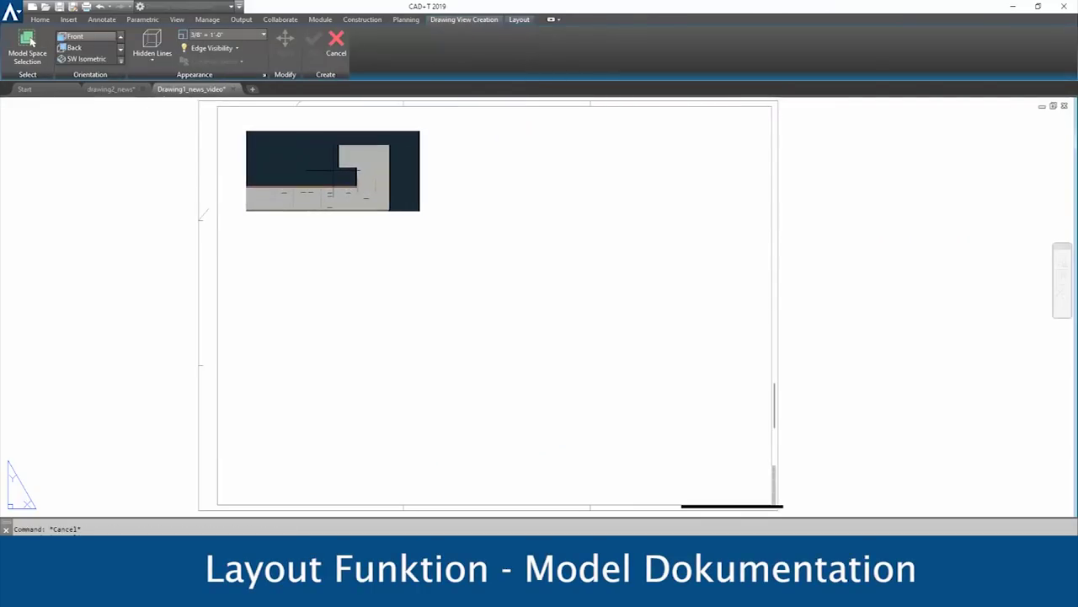
Step: Finish the front elevation and place plan, side and isometric projected views around it
{"action": "key", "text": "Return"}
{"action": "left_click", "coordinate": [329, 414]}
{"action": "left_click", "coordinate": [612, 171]}
{"action": "left_click", "coordinate": [624, 417]}
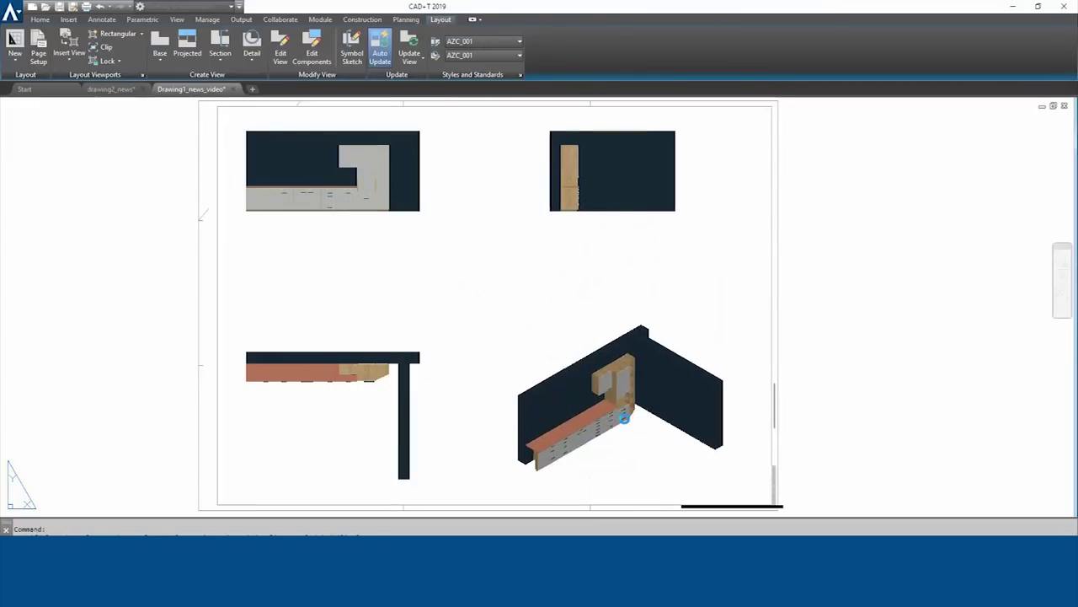
{"action": "key", "text": "Return"}
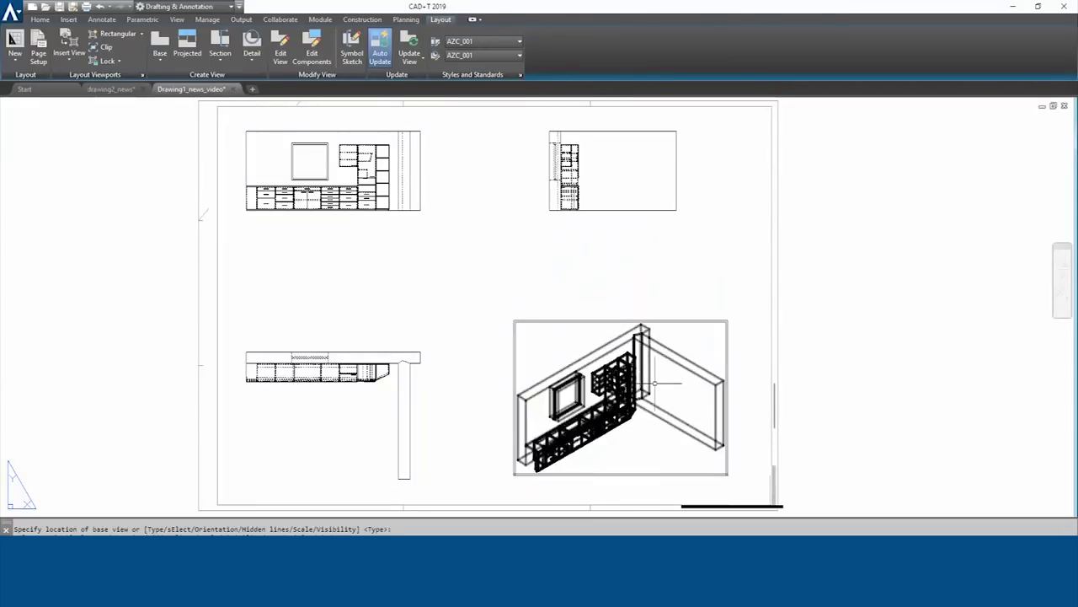
Step: Render the isometric view shaded with visible lines
{"action": "double_click", "coordinate": [624, 417]}
{"action": "left_click", "coordinate": [80, 57]}
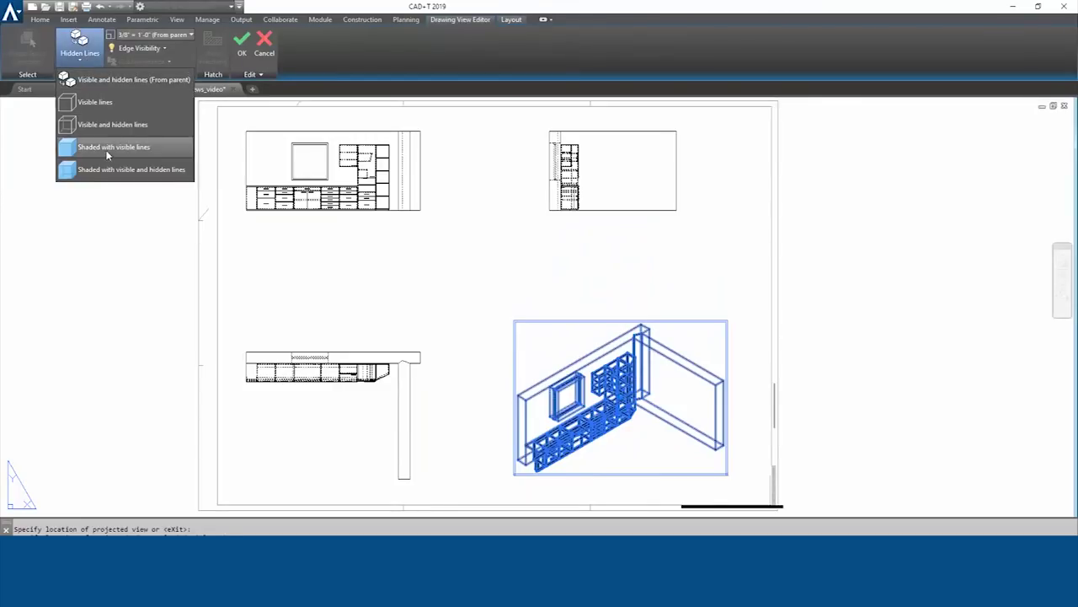
{"action": "left_click", "coordinate": [73, 145]}
{"action": "left_click", "coordinate": [242, 42]}
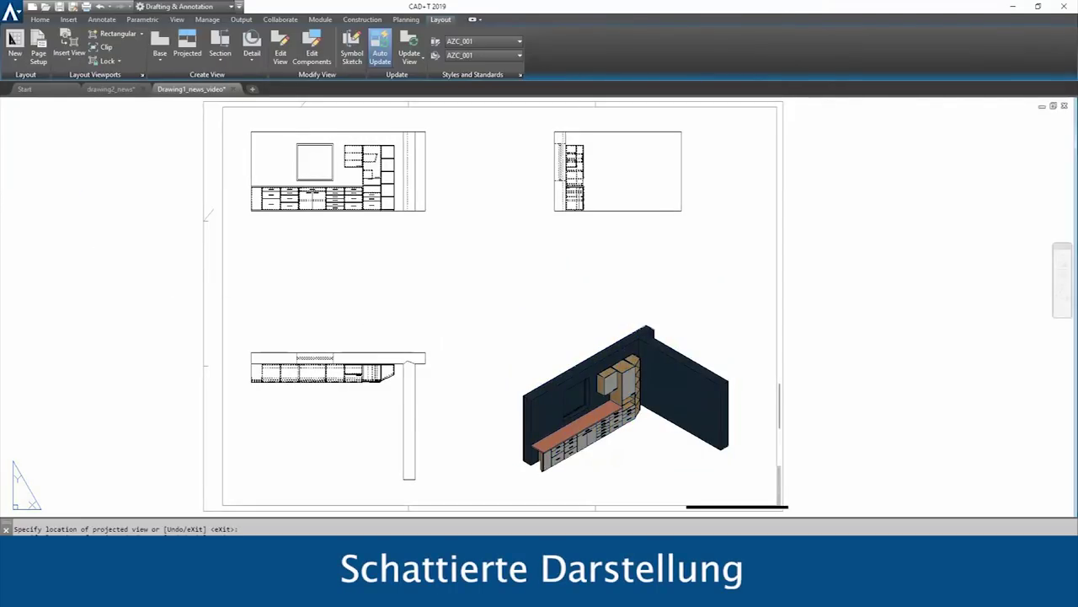
Step: Draw a circular detail boundary around the plan's worktop corner
{"action": "left_click", "coordinate": [253, 59]}
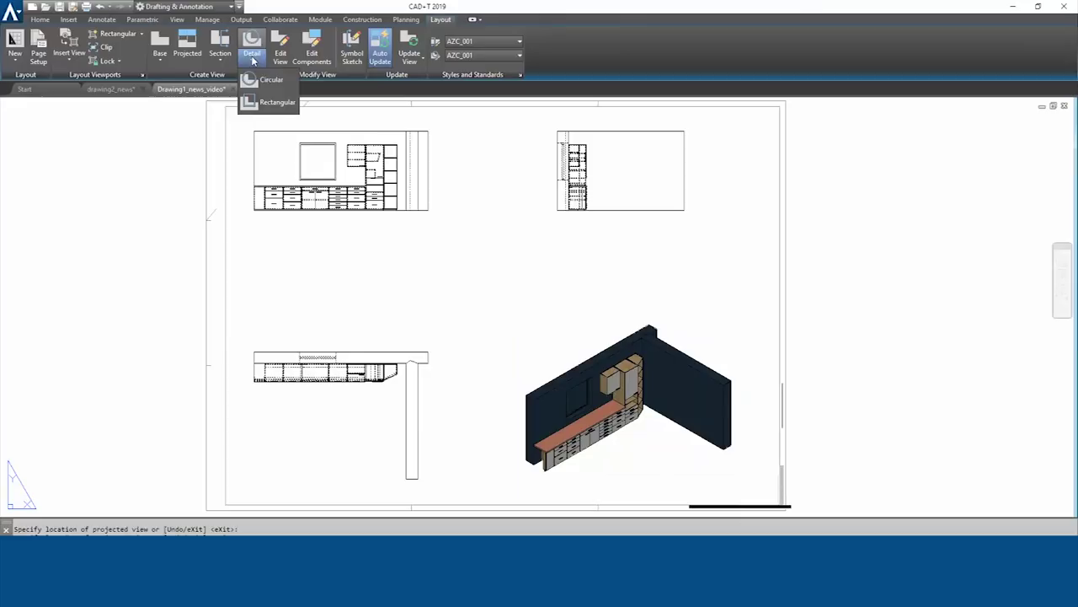
{"action": "left_click", "coordinate": [260, 78]}
{"action": "scroll", "coordinate": [398, 369], "scroll_direction": "up", "scroll_amount": 8}
{"action": "left_click", "coordinate": [360, 313]}
{"action": "left_click", "coordinate": [387, 292]}
{"action": "left_click", "coordinate": [424, 309]}
{"action": "scroll", "coordinate": [485, 234], "scroll_direction": "down", "scroll_amount": 8}
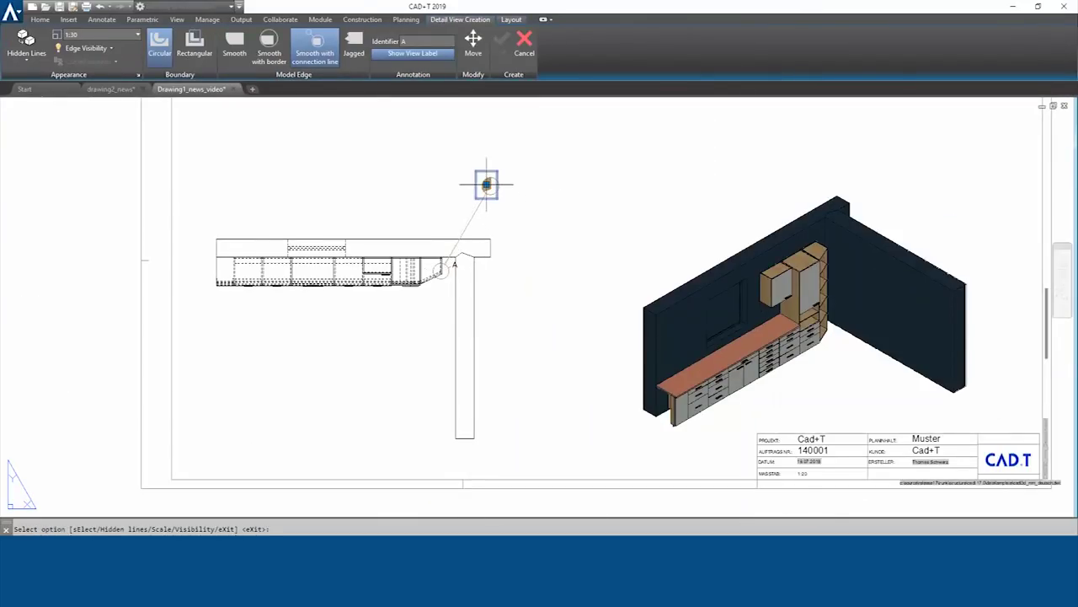
Step: Set detail view A to 1:5 scale and place it above the plan
{"action": "left_click", "coordinate": [137, 35]}
{"action": "left_click", "coordinate": [84, 45]}
{"action": "left_click", "coordinate": [478, 47]}
{"action": "left_click", "coordinate": [517, 165]}
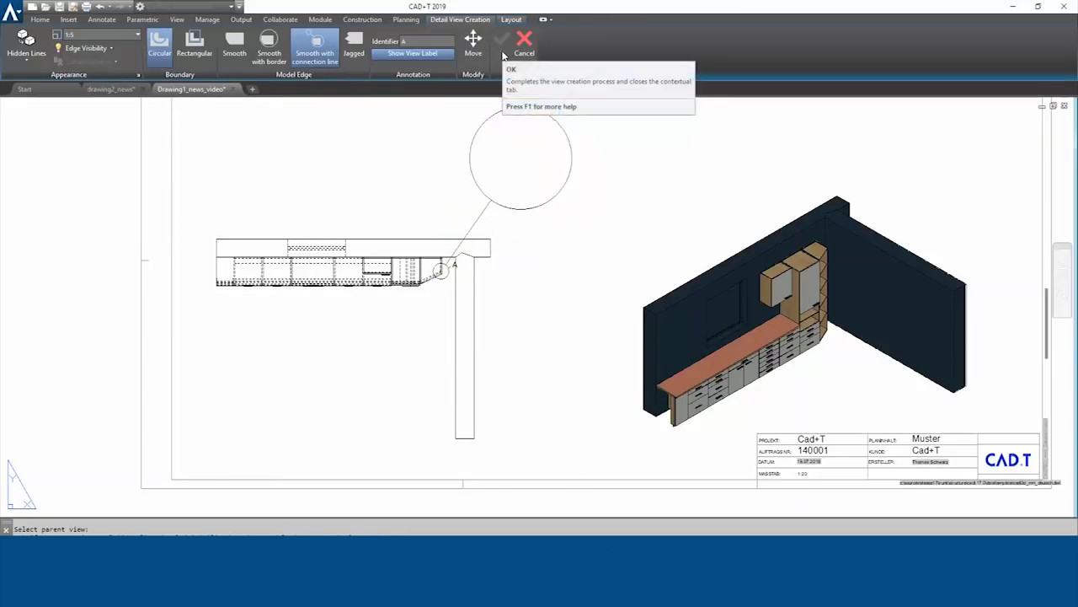
{"action": "left_click", "coordinate": [503, 50]}
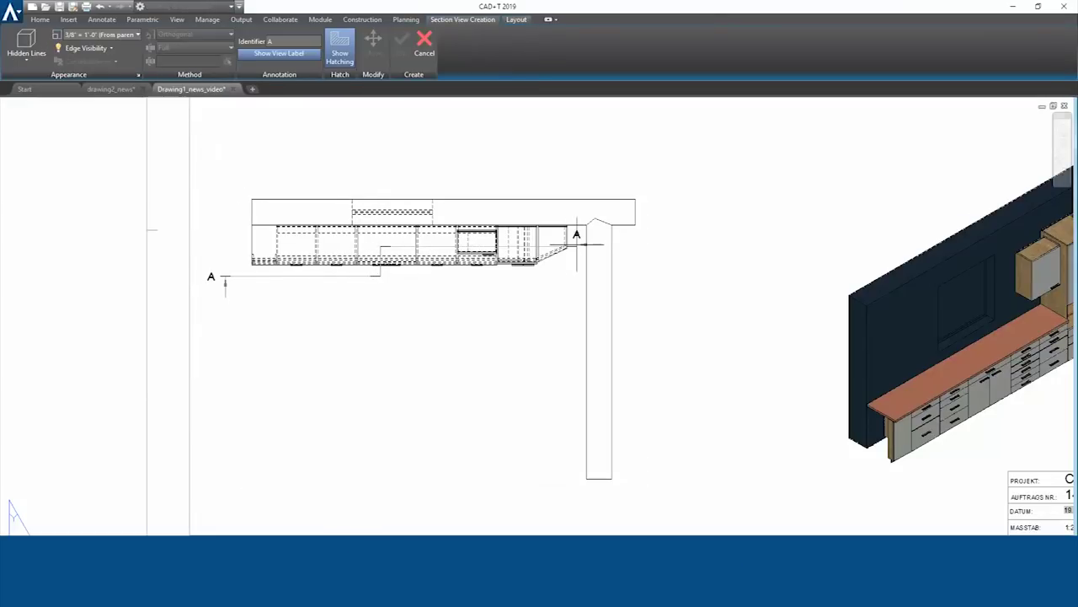
Step: Place section view A above the plan and commit it
{"action": "left_click", "coordinate": [576, 244]}
{"action": "scroll", "coordinate": [547, 379], "scroll_direction": "down", "scroll_amount": 2}
{"action": "left_click", "coordinate": [465, 249]}
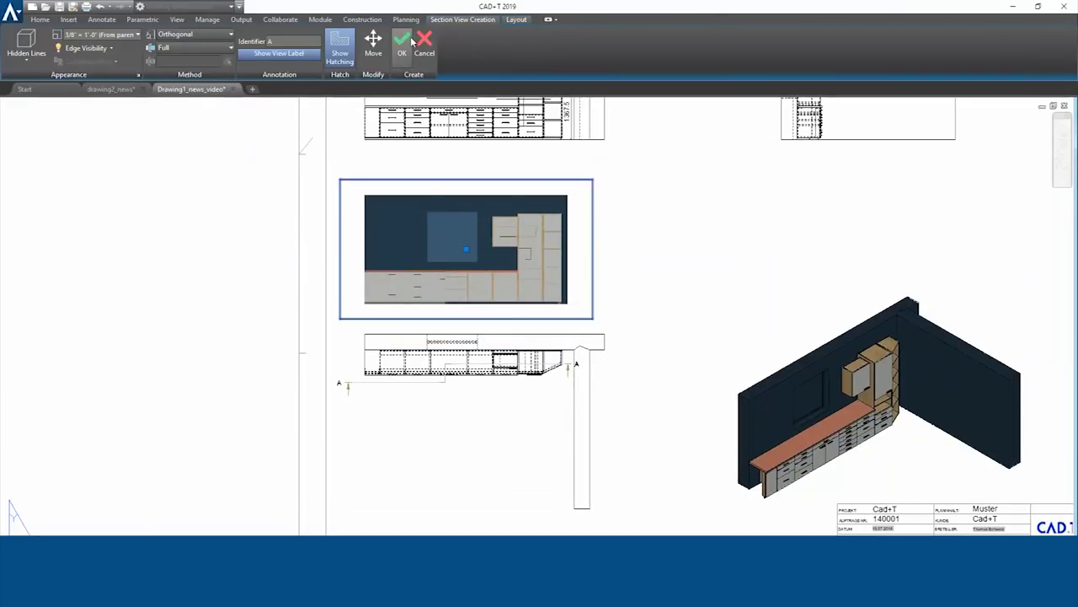
{"action": "left_click", "coordinate": [410, 42]}
Step: Pan back to the plan with section line A and bring up the Create new view dialog
{"action": "scroll", "coordinate": [441, 315], "scroll_direction": "up", "scroll_amount": 3}
{"action": "scroll", "coordinate": [463, 311], "scroll_direction": "up", "scroll_amount": 2}
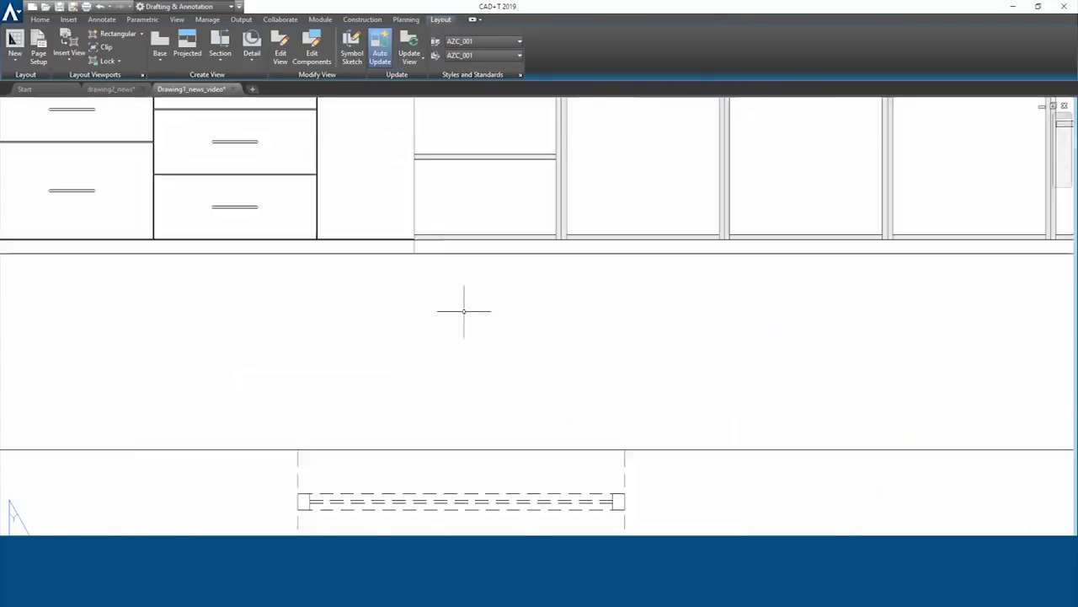
{"action": "scroll", "coordinate": [508, 460], "scroll_direction": "down", "scroll_amount": 4}
{"action": "middle_click_drag", "start_coordinate": [563, 477], "coordinate": [542, 316]}
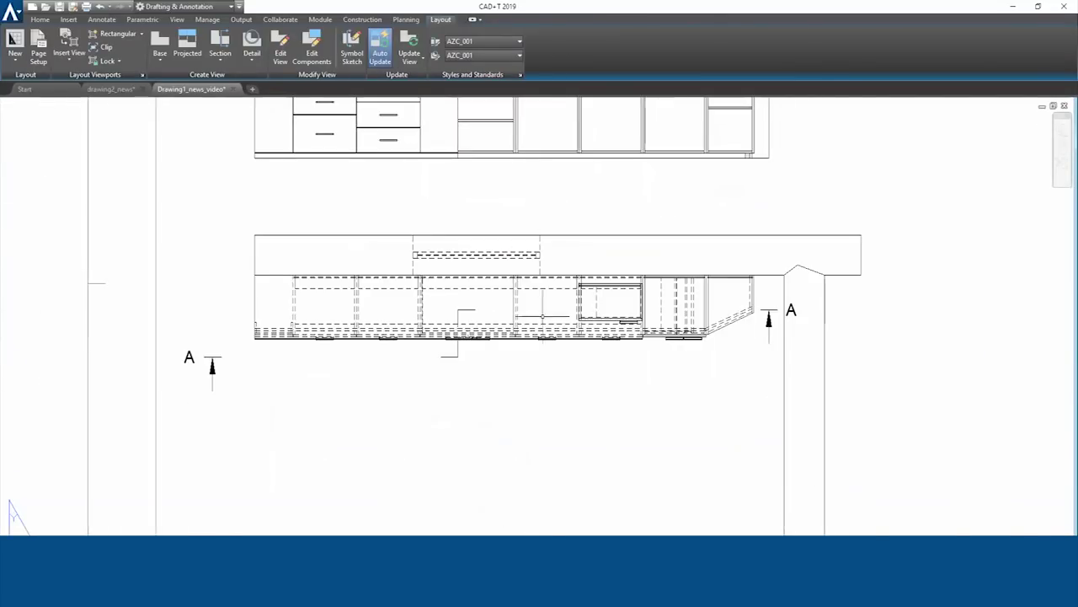
{"action": "scroll", "coordinate": [530, 319], "scroll_direction": "down", "scroll_amount": 2}
{"action": "left_click", "coordinate": [220, 50]}
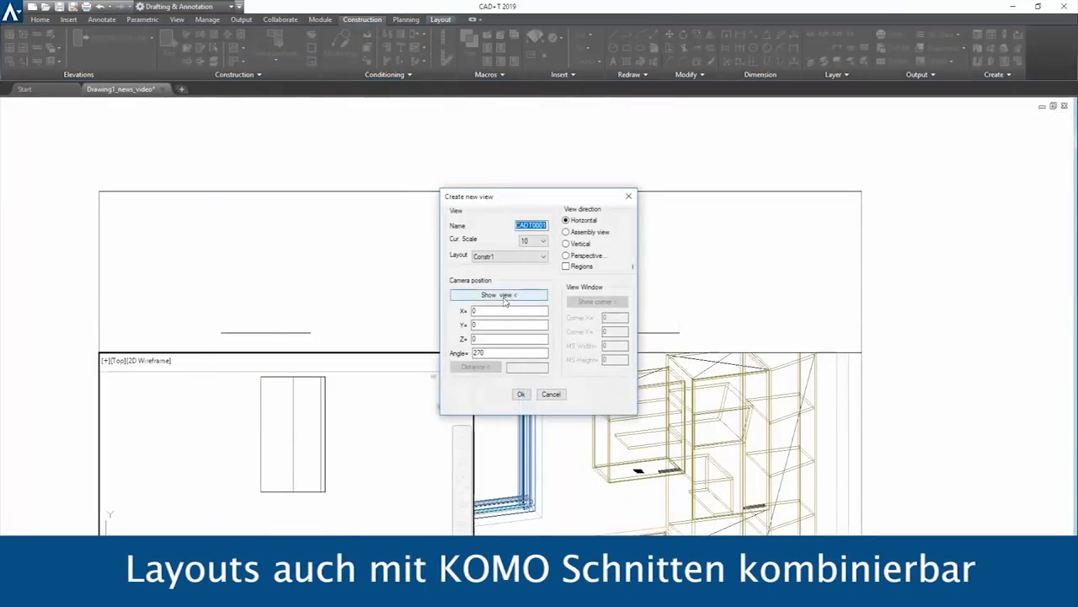
Step: Place a camera right of the cabinet and create the section B-B view on layout A2H
{"action": "left_click", "coordinate": [346, 455]}
{"action": "left_click", "coordinate": [510, 256]}
{"action": "left_click", "coordinate": [501, 281]}
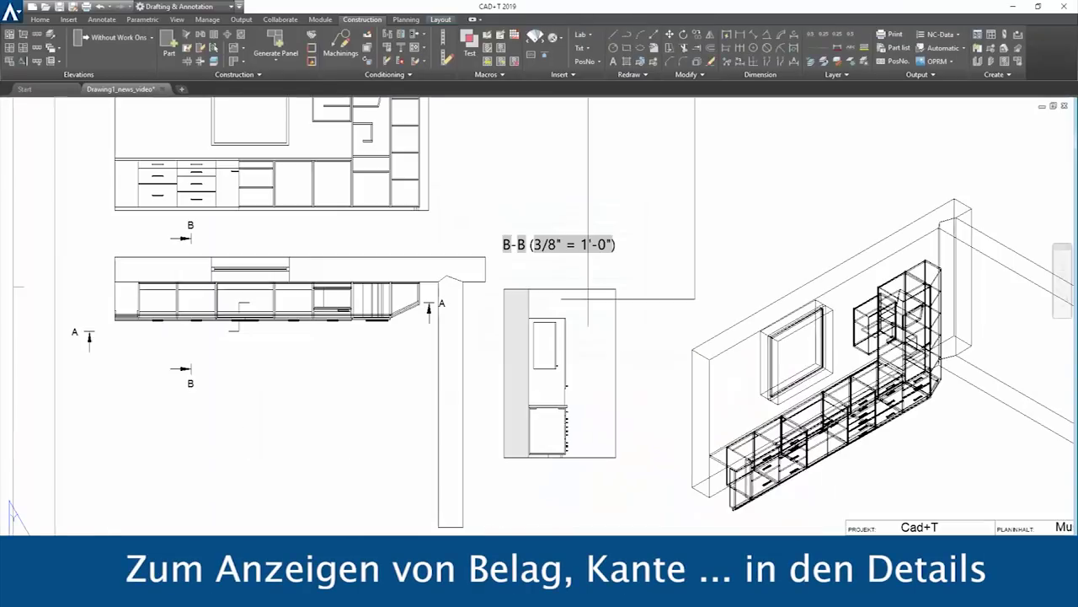
{"action": "left_click", "coordinate": [520, 393]}
{"action": "left_click", "coordinate": [515, 413]}
{"action": "scroll", "coordinate": [553, 329], "scroll_direction": "up", "scroll_amount": 2}
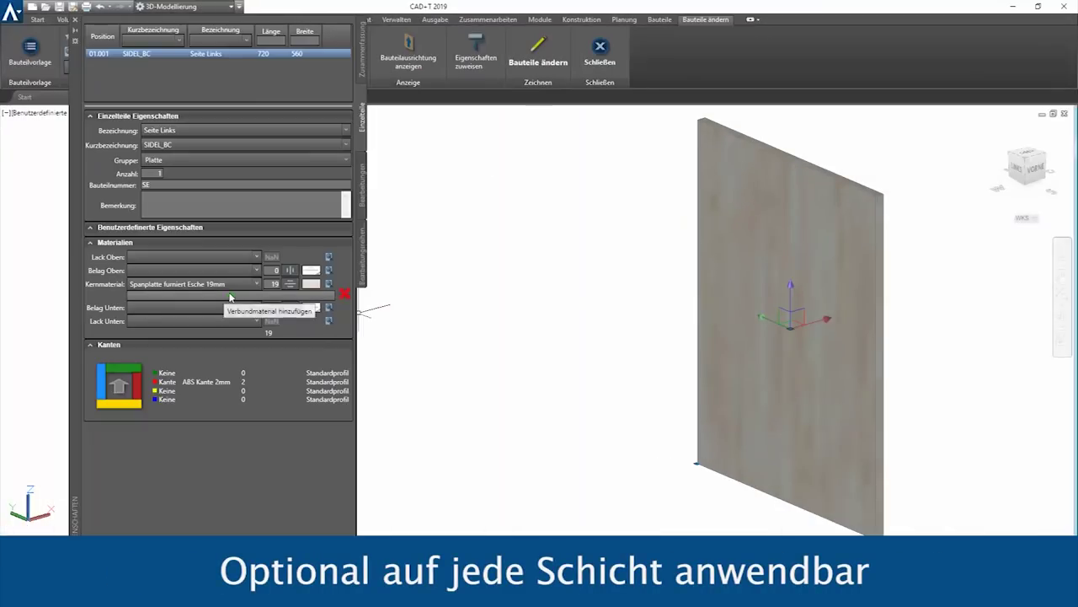
Step: Add a core layer, set top and bottom veneers to Furnier 0.5 Ahorn, and turn the grain horizontal
{"action": "left_click", "coordinate": [231, 295]}
{"action": "left_click", "coordinate": [203, 320]}
{"action": "left_click", "coordinate": [183, 346]}
{"action": "left_click", "coordinate": [194, 270]}
{"action": "left_click", "coordinate": [194, 293]}
{"action": "mouse_move", "coordinate": [290, 298]}
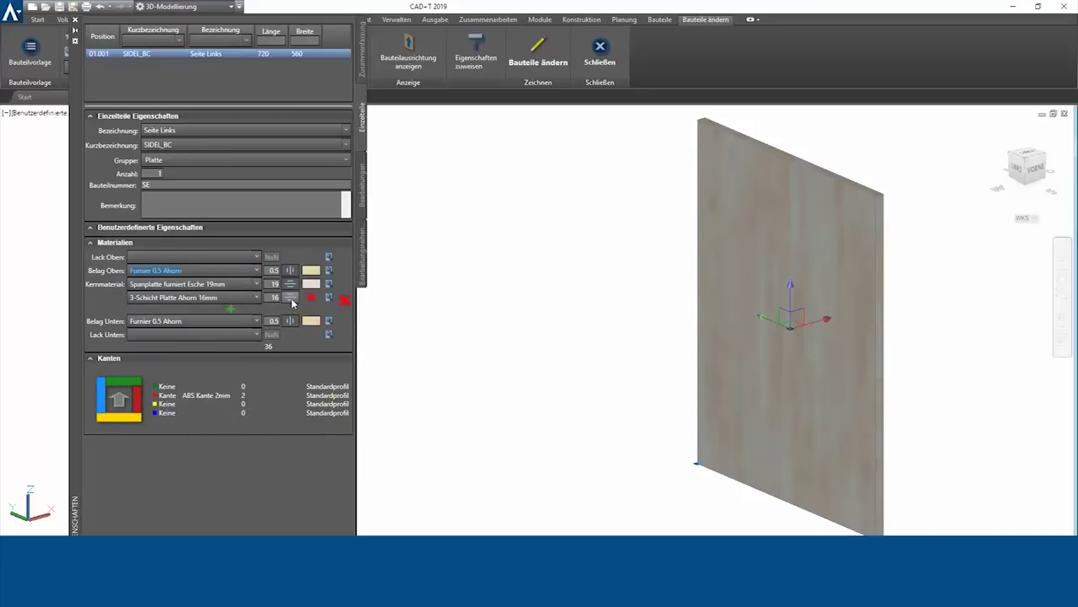
{"action": "left_click", "coordinate": [291, 284]}
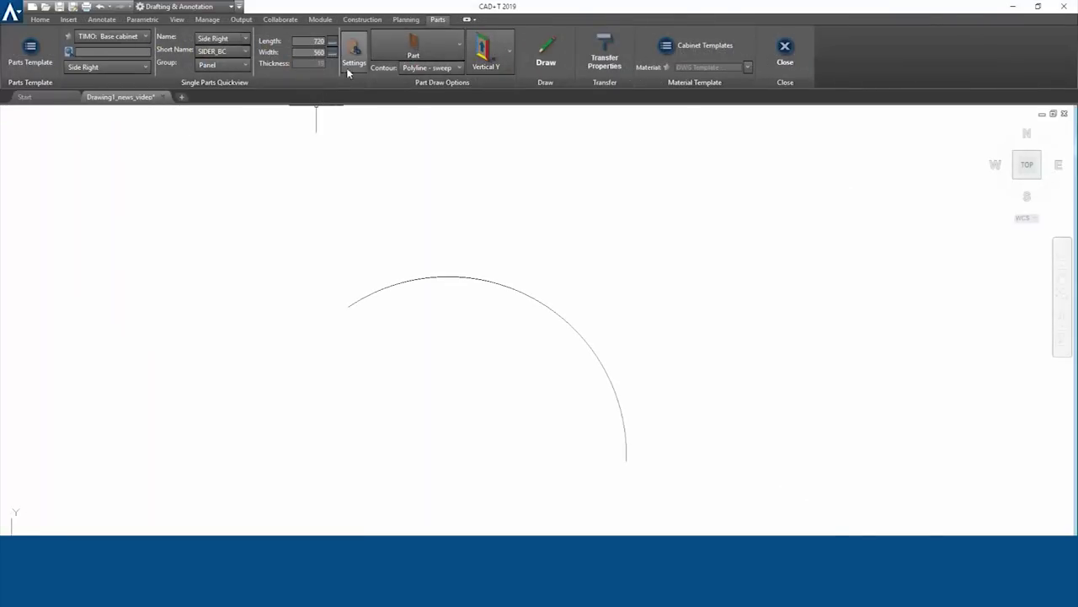
Step: Draw a Lateral Vertical X panel along the arc
{"action": "left_click", "coordinate": [347, 74]}
{"action": "left_click", "coordinate": [459, 67]}
{"action": "left_click", "coordinate": [430, 80]}
{"action": "left_click", "coordinate": [509, 49]}
{"action": "left_click", "coordinate": [493, 150]}
{"action": "left_click", "coordinate": [564, 64]}
{"action": "left_click", "coordinate": [513, 287]}
{"action": "left_click", "coordinate": [355, 20]}
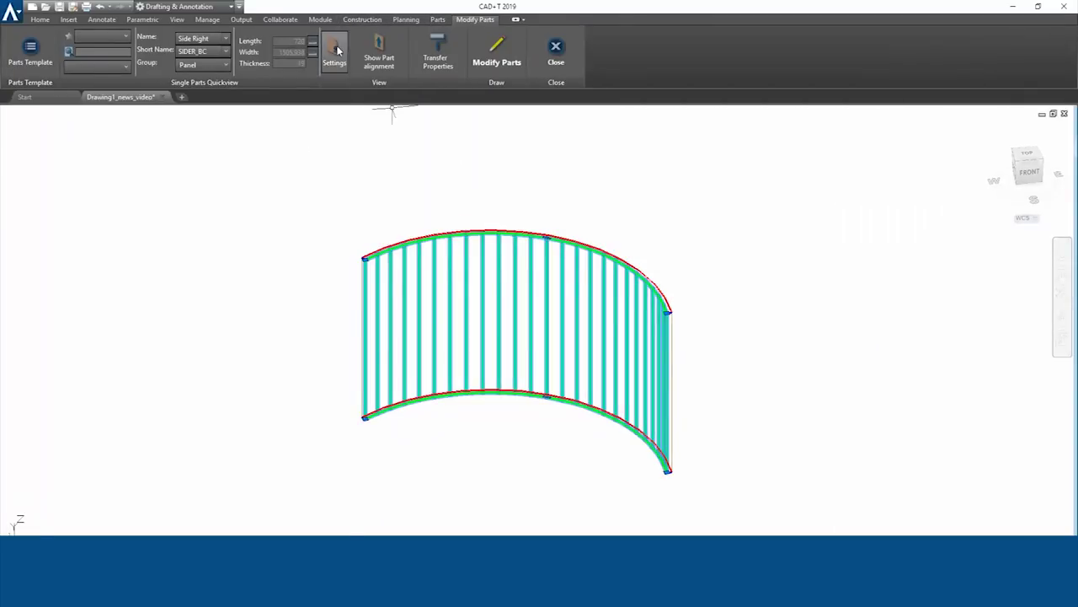
Step: Set the core to Particle board veneered oake 38mm and add a Core plywood 13mm layer
{"action": "left_click", "coordinate": [335, 53]}
{"action": "left_click", "coordinate": [246, 377]}
{"action": "left_click", "coordinate": [148, 445]}
{"action": "left_click", "coordinate": [207, 388]}
{"action": "left_click", "coordinate": [265, 390]}
{"action": "left_click", "coordinate": [169, 429]}
Step: Give the panel edges an Edge Profile Drawing using a profile from the ARP folder
{"action": "left_click", "coordinate": [91, 498]}
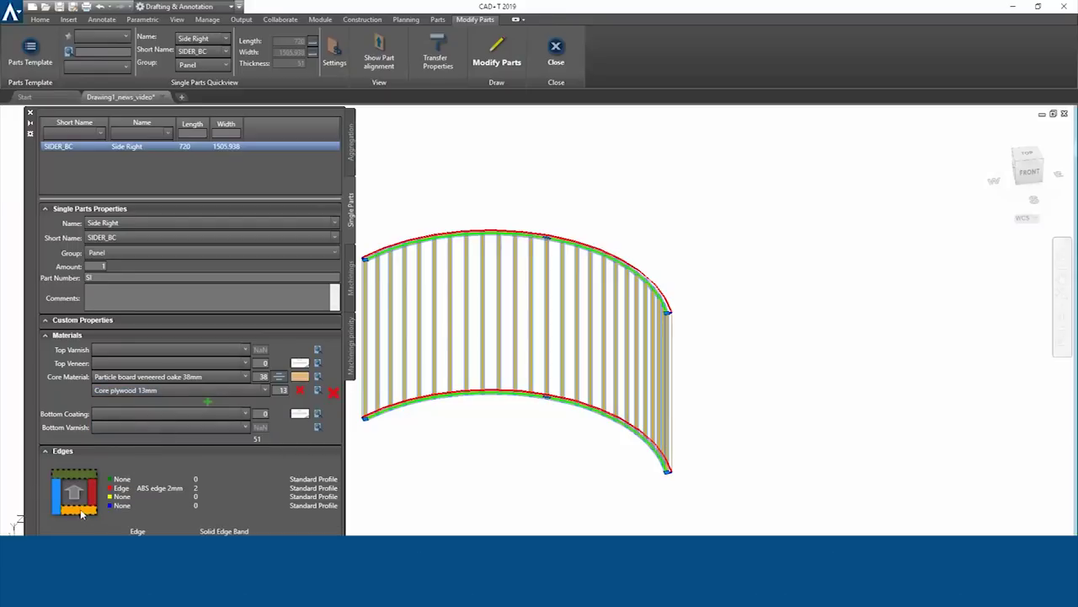
{"action": "left_click", "coordinate": [135, 533]}
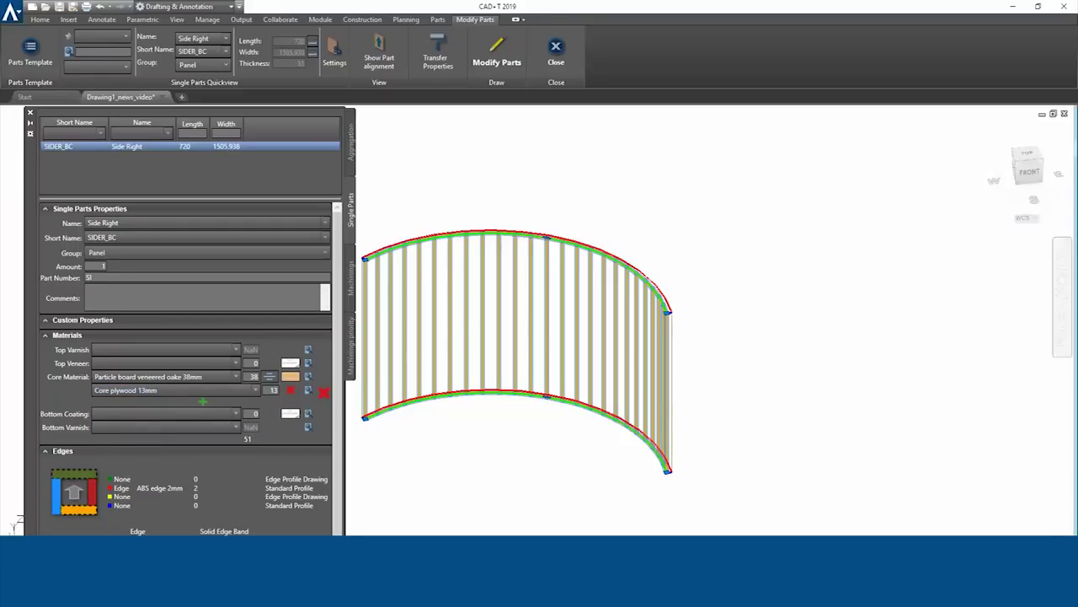
{"action": "double_click", "coordinate": [354, 270]}
{"action": "double_click", "coordinate": [341, 211]}
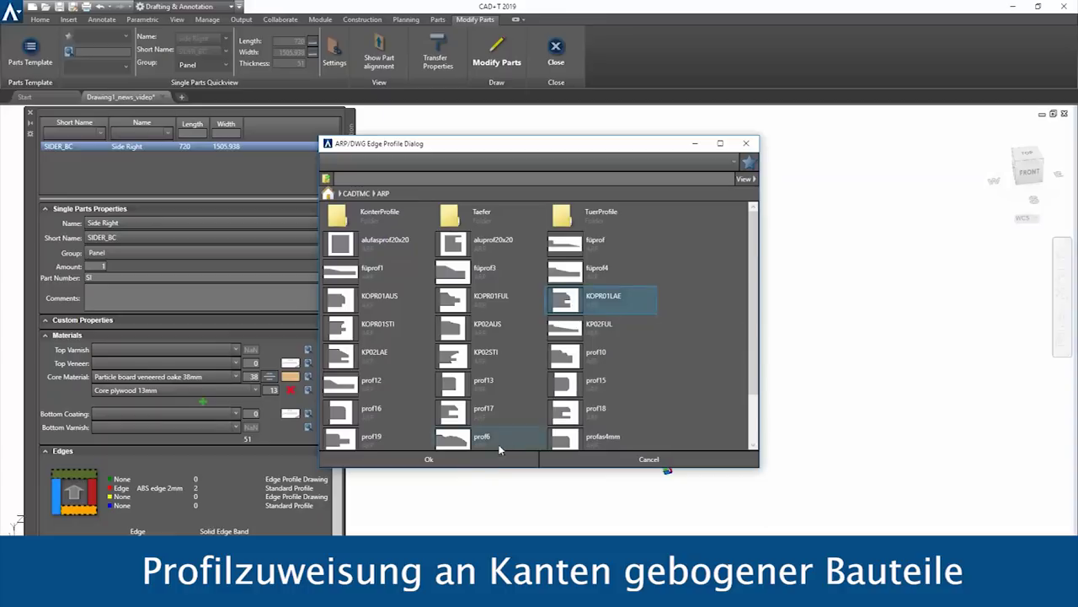
{"action": "left_click", "coordinate": [500, 459]}
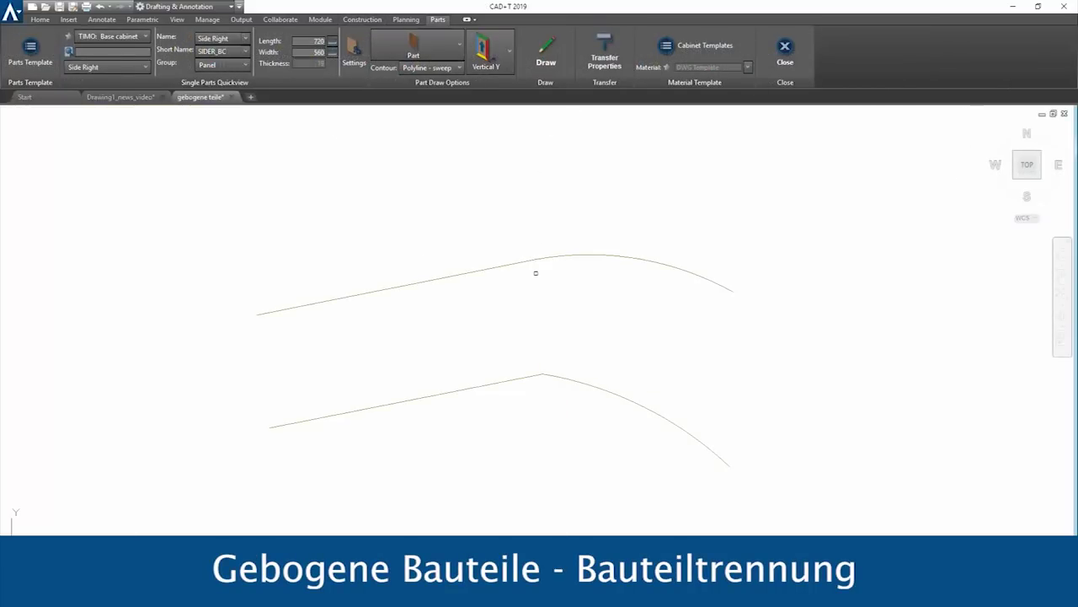
Step: Turn the upper and lower curves into bent panels, then select both front panel pieces in Modify Parts
{"action": "left_click", "coordinate": [528, 260]}
{"action": "left_click", "coordinate": [507, 380]}
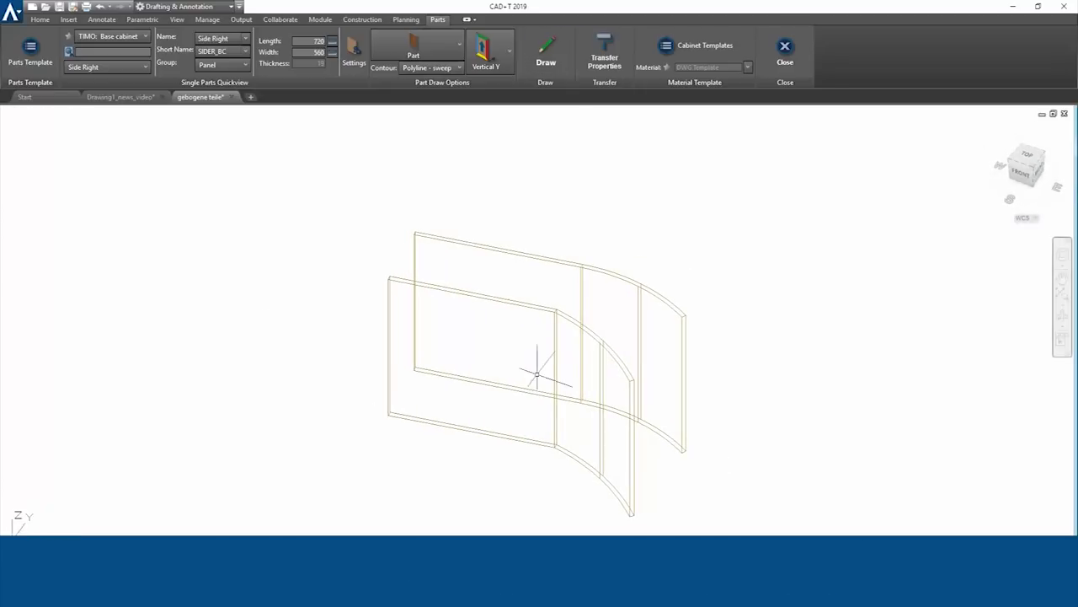
{"action": "left_click", "coordinate": [377, 21]}
{"action": "left_click", "coordinate": [192, 40]}
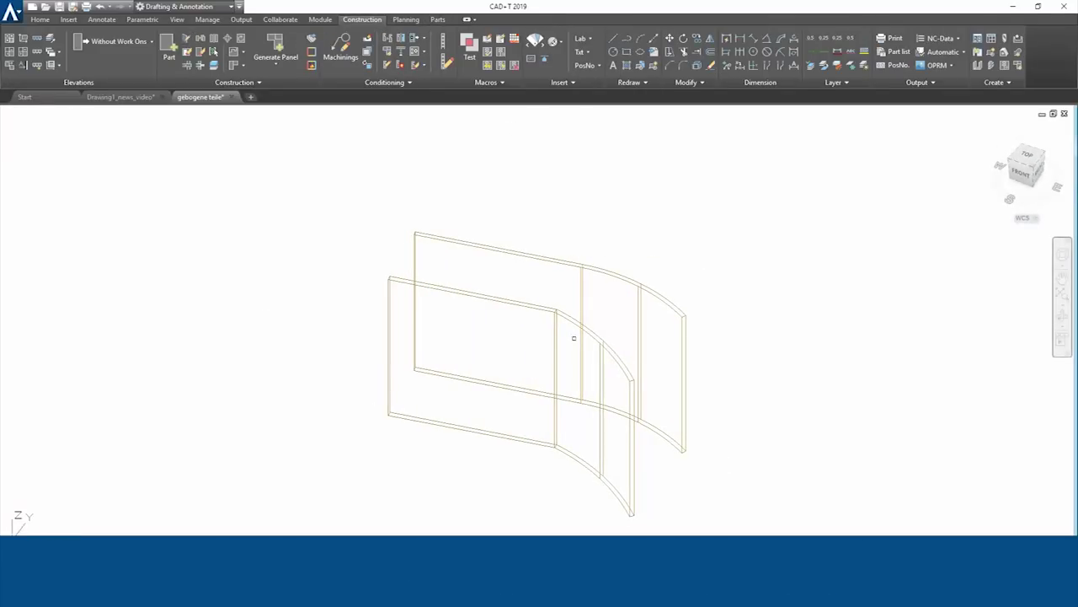
{"action": "left_click", "coordinate": [516, 343]}
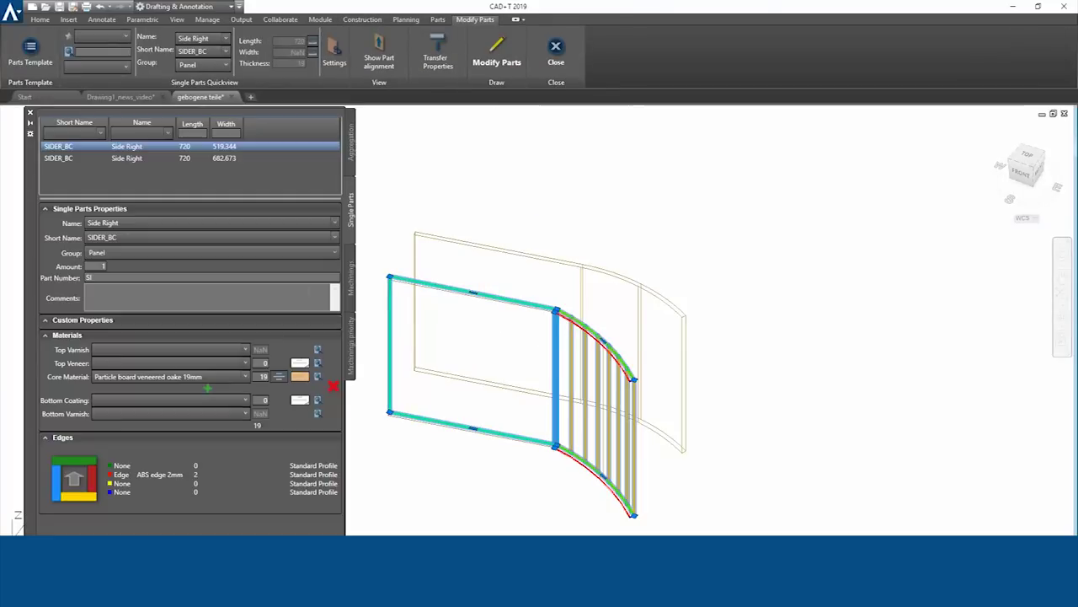
{"action": "left_click", "coordinate": [133, 160]}
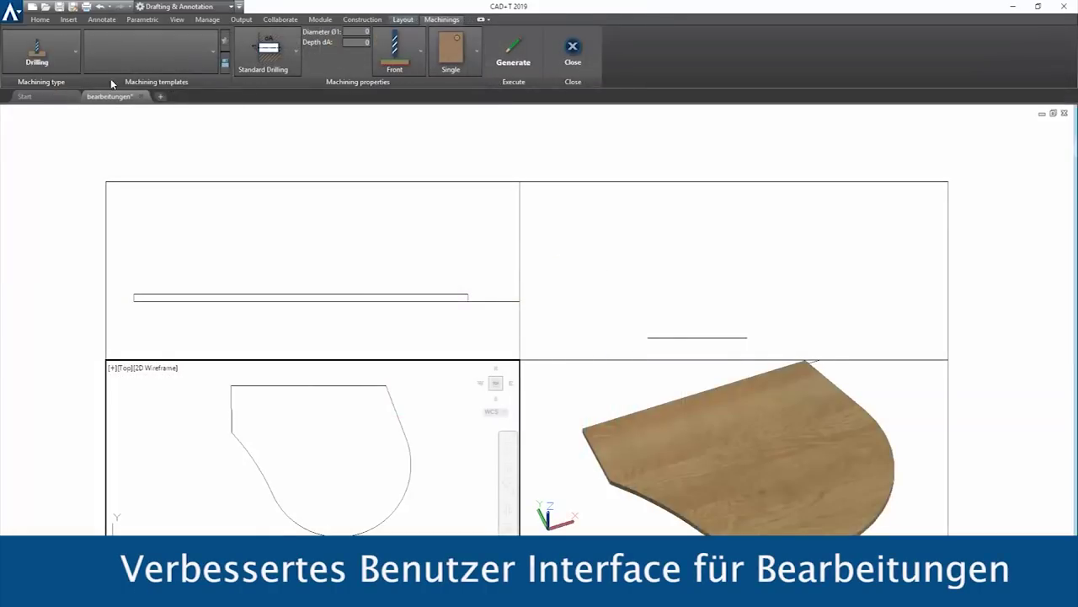
Step: Place a multiple linear row of D 10x11 ahead drillings along the top edge
{"action": "left_click", "coordinate": [206, 57]}
{"action": "left_click", "coordinate": [176, 132]}
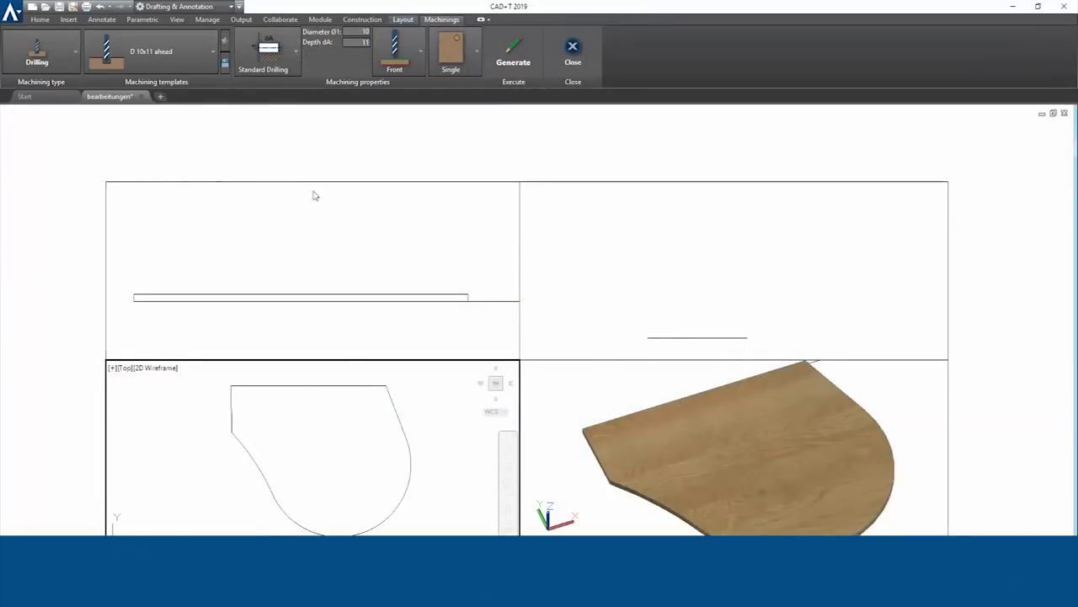
{"action": "left_click", "coordinate": [455, 66]}
{"action": "left_click", "coordinate": [453, 198]}
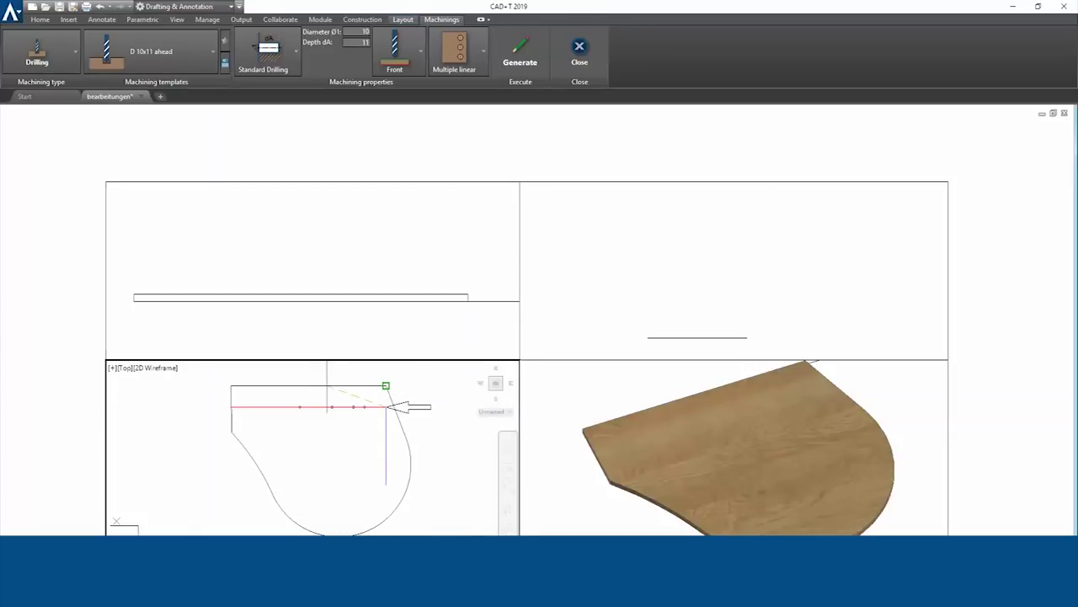
{"action": "left_click", "coordinate": [37, 52]}
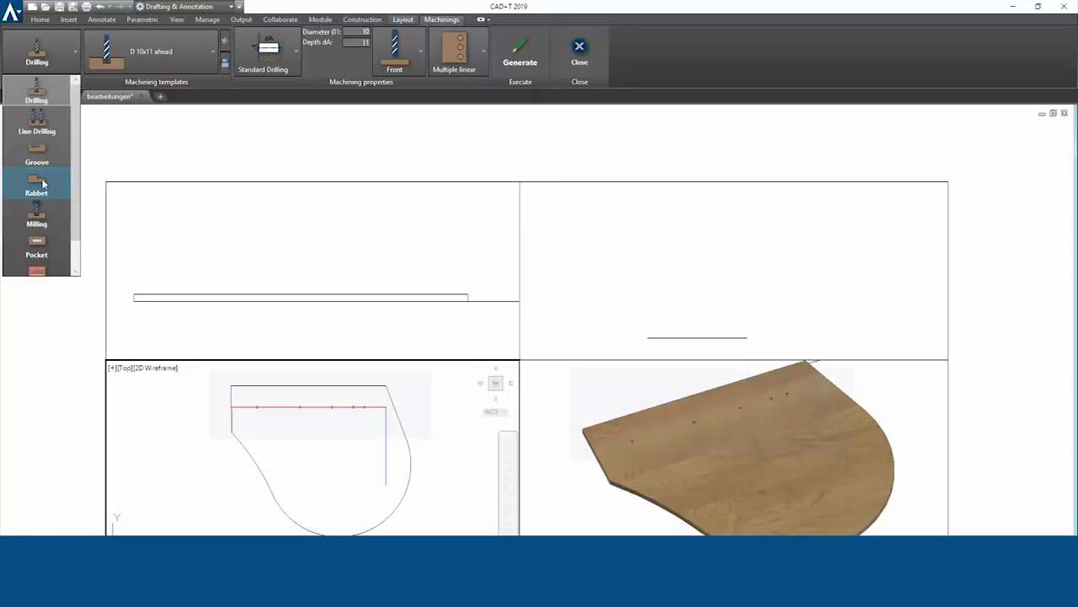
Step: Apply a Rabbet with depth 10 and width 15 to the top edge
{"action": "left_click", "coordinate": [42, 184]}
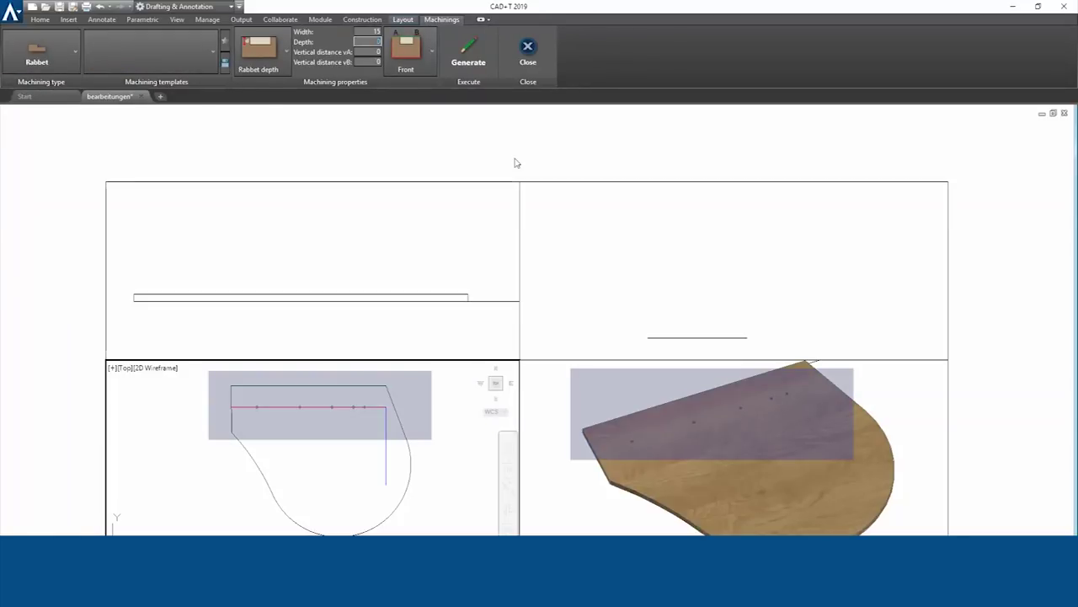
{"action": "type", "text": "10"}
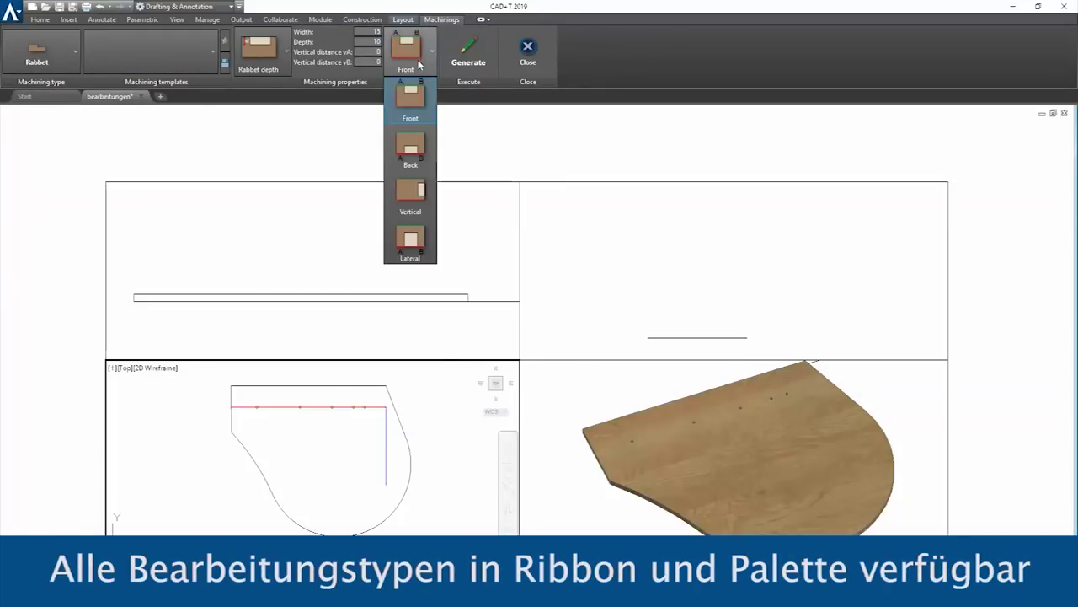
{"action": "scroll", "coordinate": [575, 433], "scroll_direction": "up", "scroll_amount": 5}
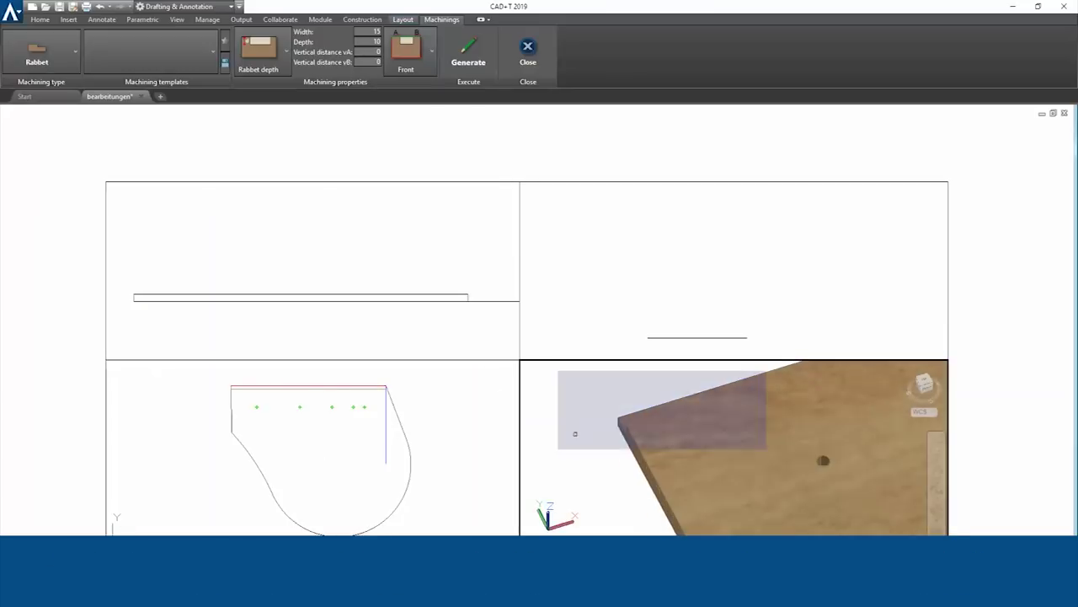
{"action": "left_click", "coordinate": [37, 52]}
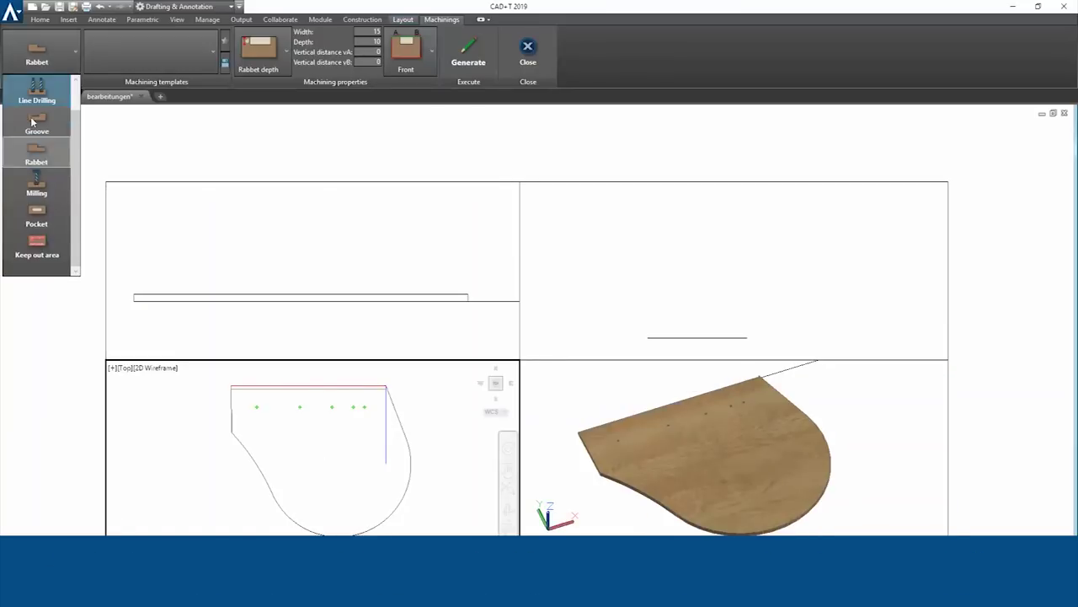
Step: Mill along the S-shaped curve with tool x103 at 5 mm depth
{"action": "left_click", "coordinate": [37, 186]}
{"action": "left_click", "coordinate": [297, 64]}
{"action": "left_click", "coordinate": [286, 85]}
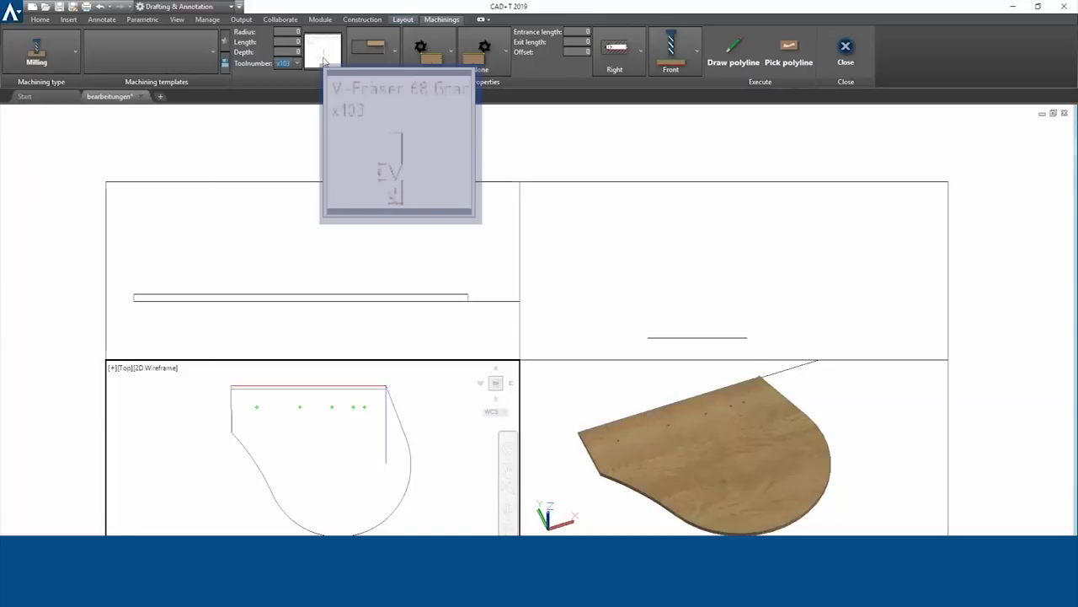
{"action": "left_click", "coordinate": [328, 479]}
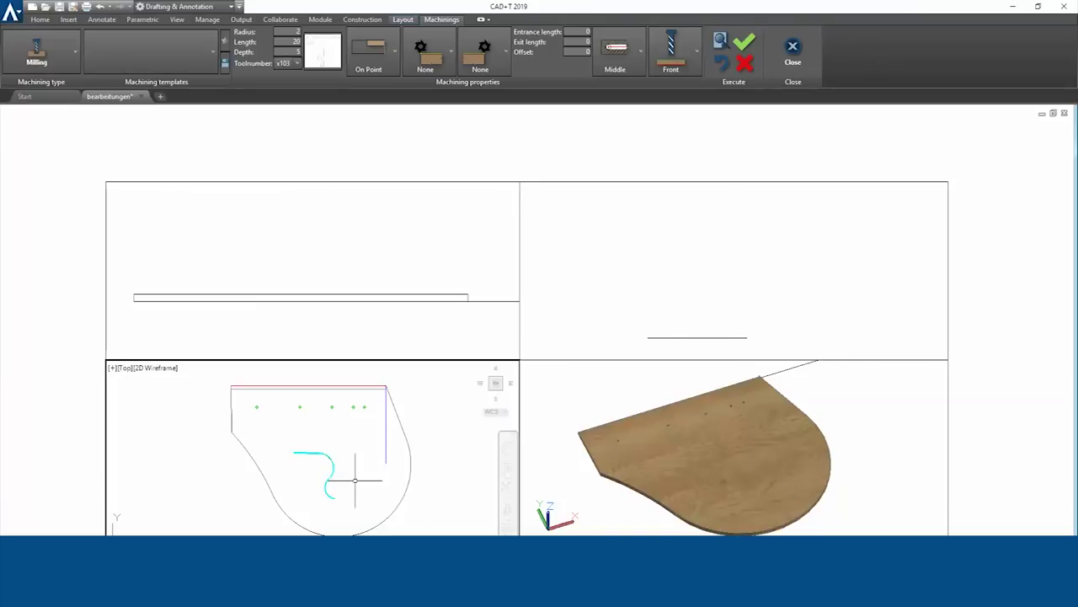
{"action": "left_click", "coordinate": [747, 42]}
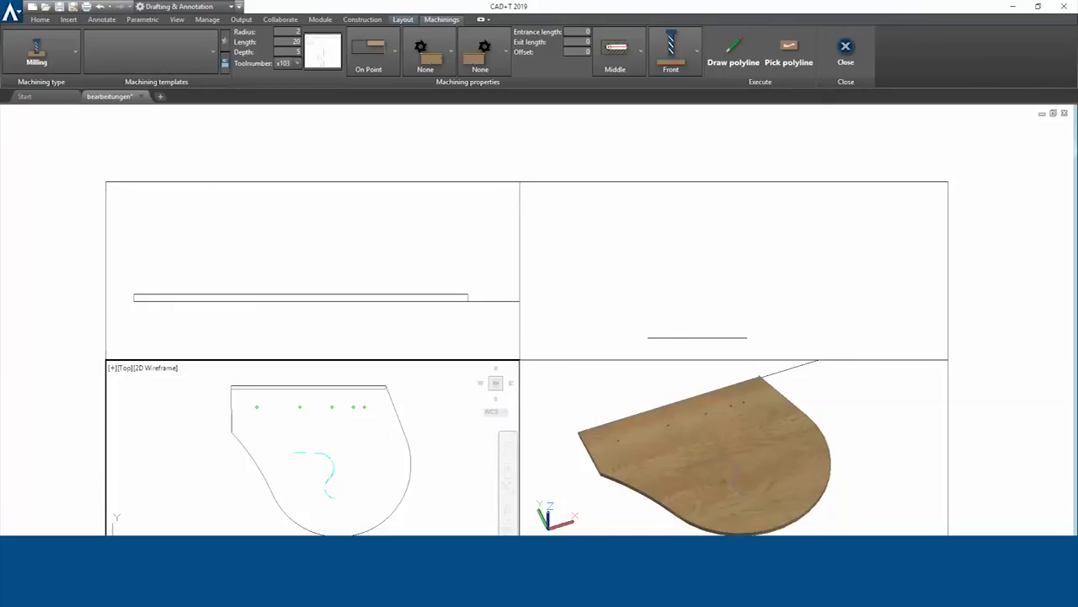
{"action": "scroll", "coordinate": [787, 481], "scroll_direction": "up", "scroll_amount": 3}
{"action": "scroll", "coordinate": [718, 487], "scroll_direction": "up", "scroll_amount": 3}
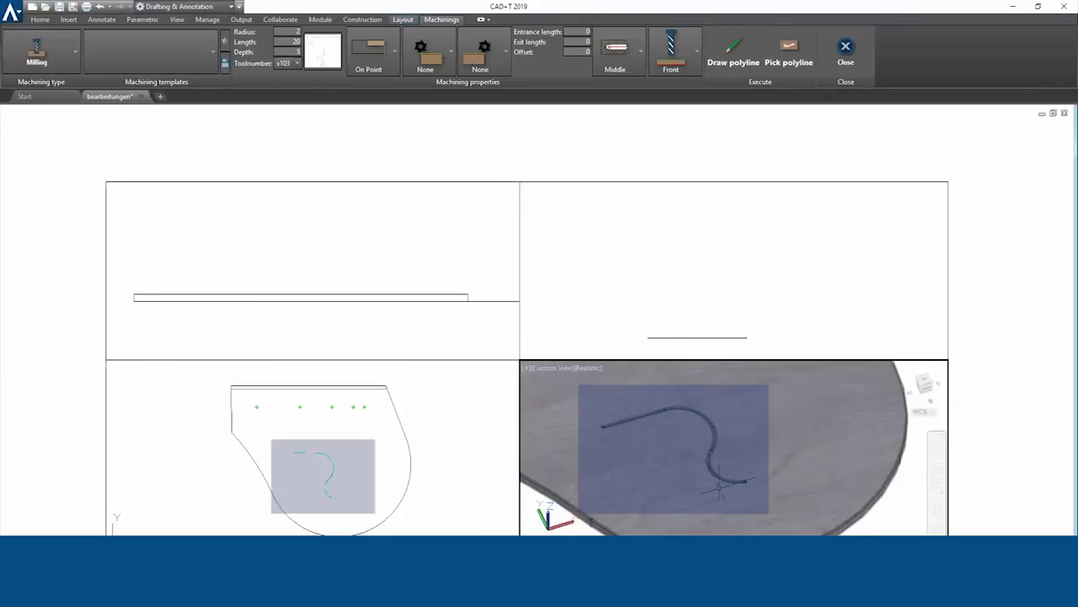
Step: Make the lower four-sided polyline a Pocket with Piercing on, then close the machining editor
{"action": "left_click", "coordinate": [37, 50]}
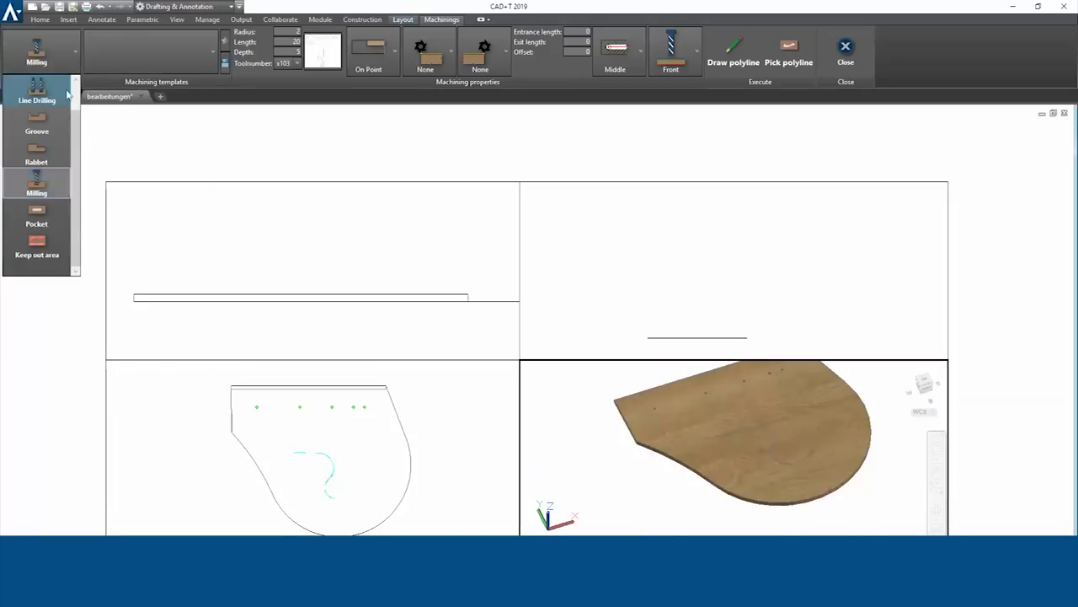
{"action": "left_click", "coordinate": [35, 214]}
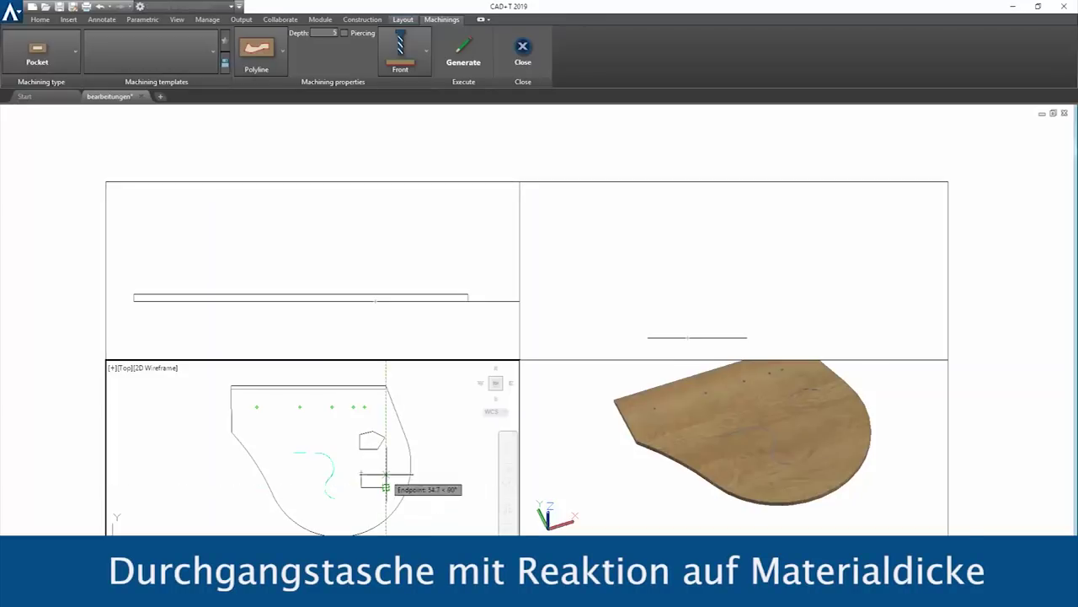
{"action": "left_click", "coordinate": [344, 34]}
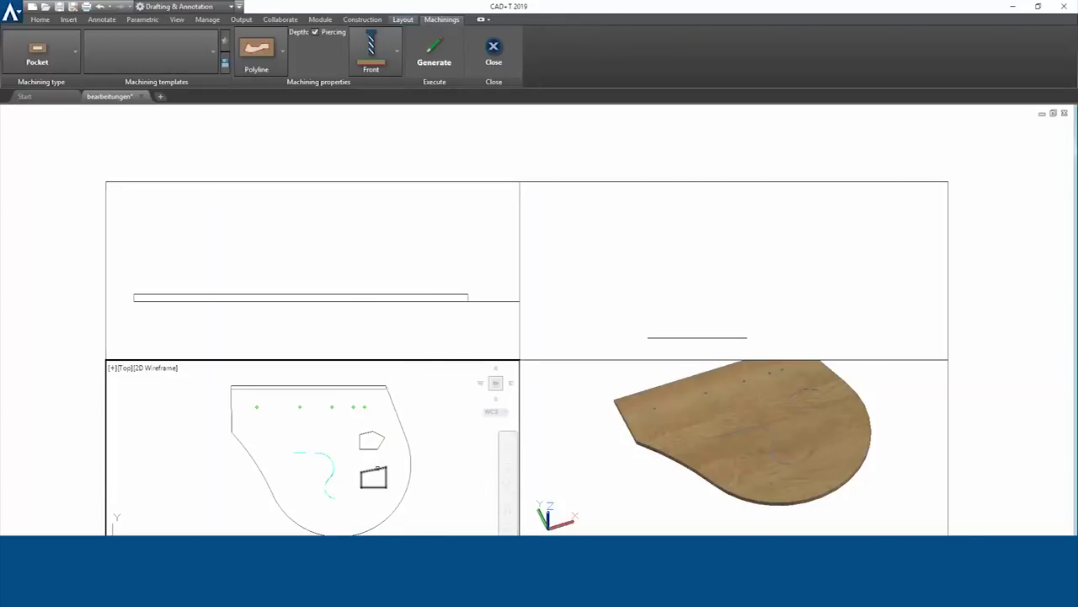
{"action": "left_click", "coordinate": [783, 460]}
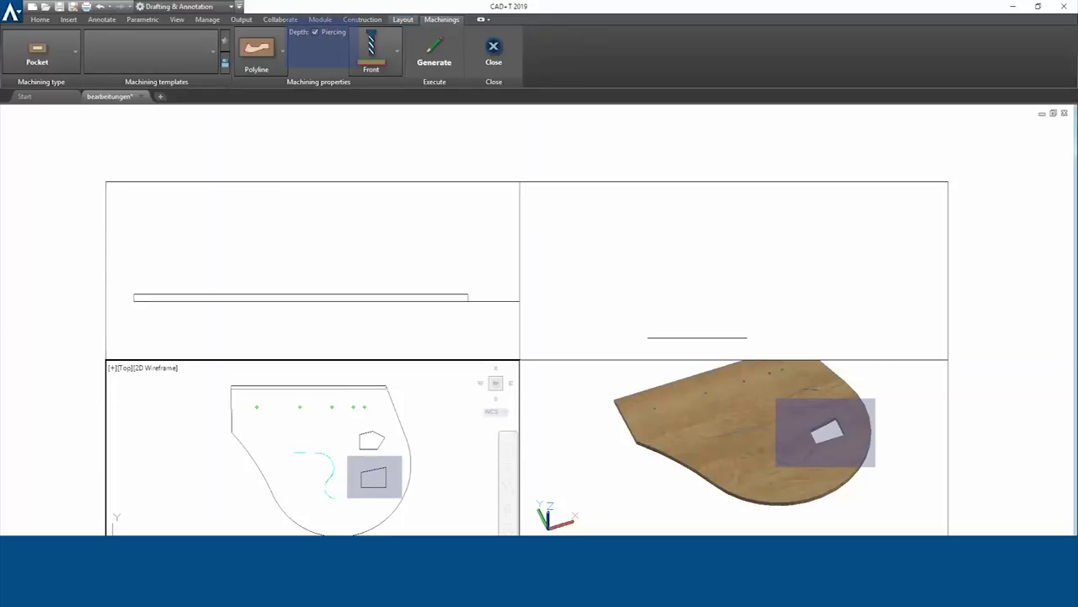
{"action": "left_click", "coordinate": [332, 306]}
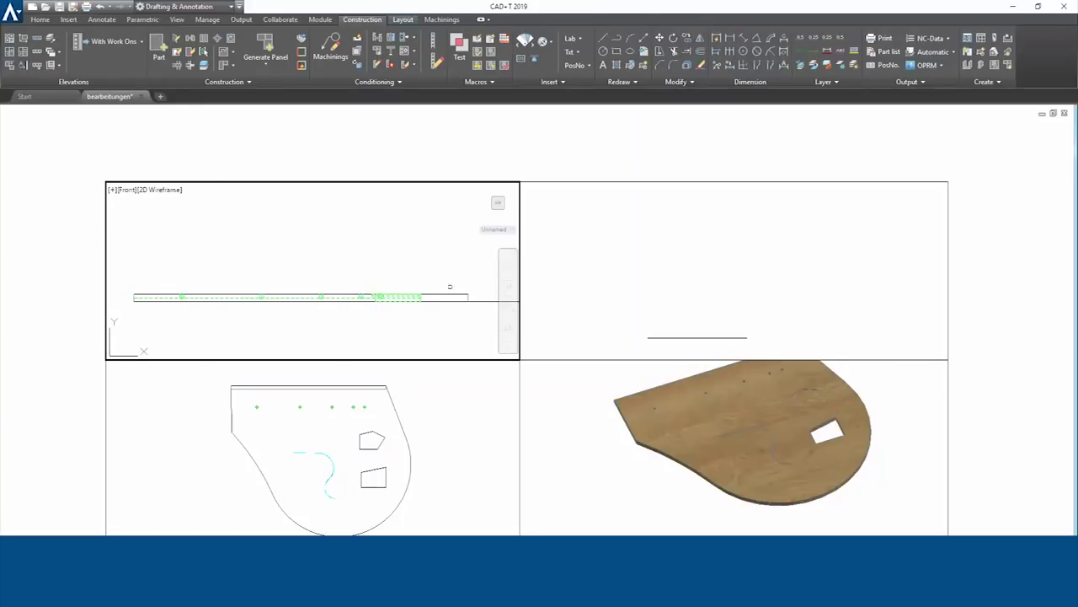
{"action": "left_click", "coordinate": [434, 296]}
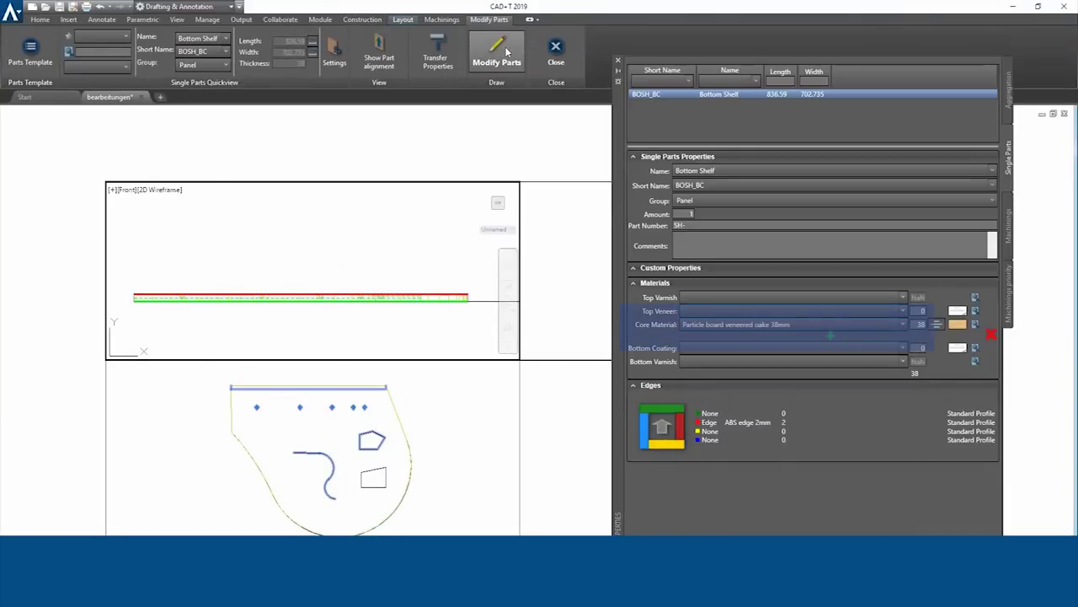
{"action": "left_click", "coordinate": [507, 52]}
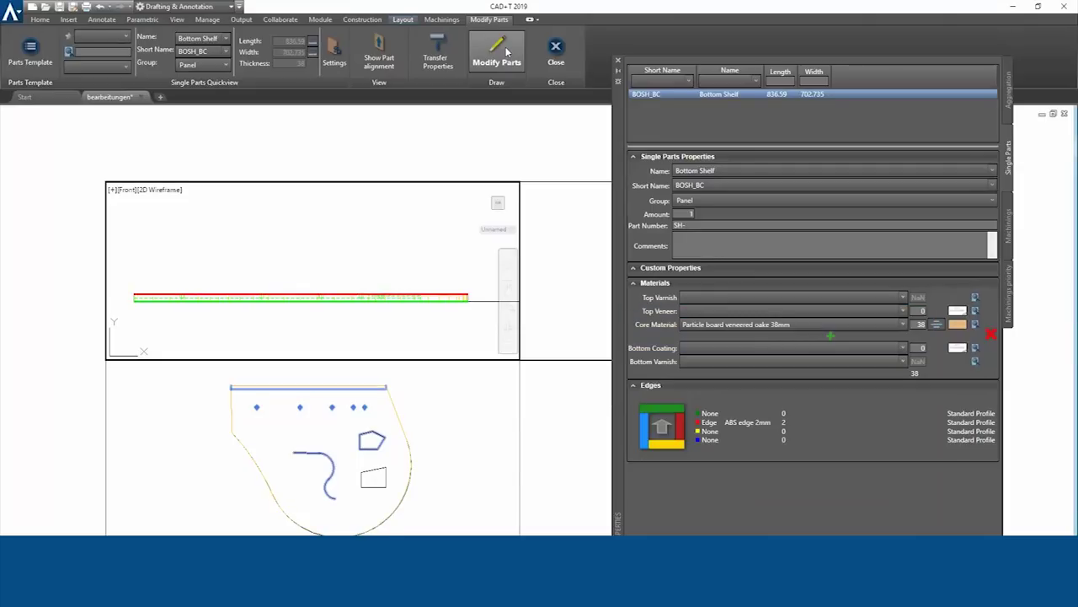
{"action": "left_click", "coordinate": [890, 465]}
{"action": "scroll", "coordinate": [895, 426], "scroll_direction": "up", "scroll_amount": 3}
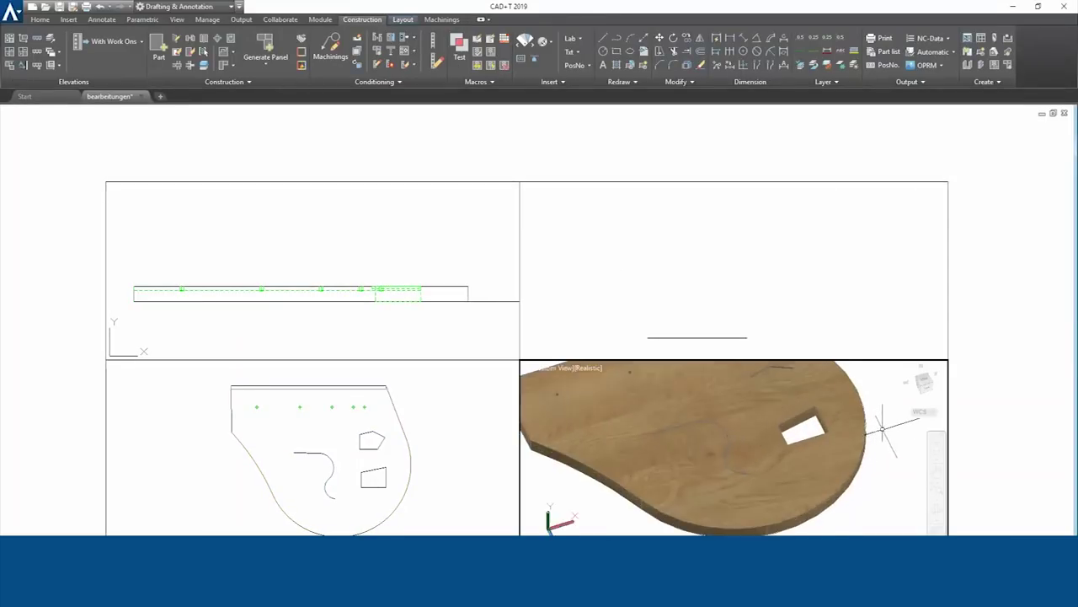
{"action": "scroll", "coordinate": [884, 428], "scroll_direction": "up", "scroll_amount": 3}
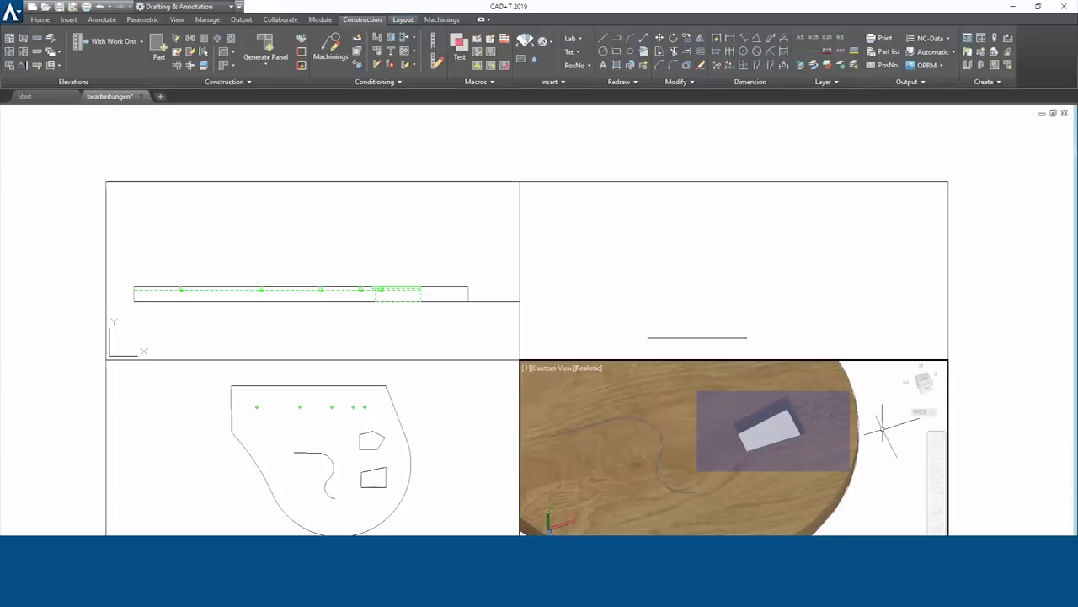
{"action": "scroll", "coordinate": [882, 429], "scroll_direction": "down", "scroll_amount": 5}
{"action": "left_click", "coordinate": [372, 375]}
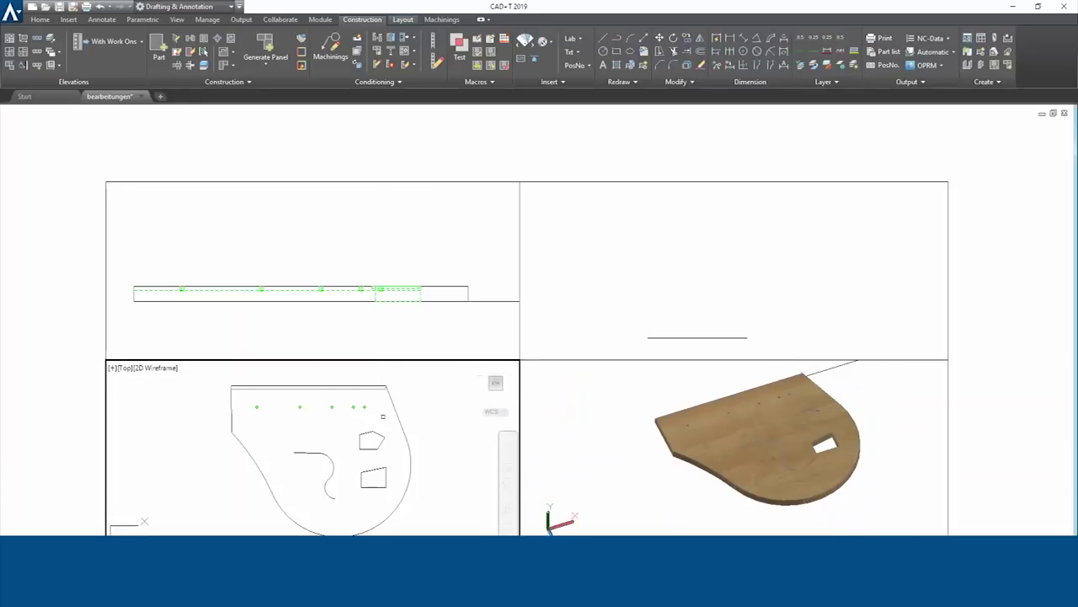
Step: In the panel's Machinings properties, set pocket depth 15 and milling depth 2, then close the editor
{"action": "left_click", "coordinate": [404, 419]}
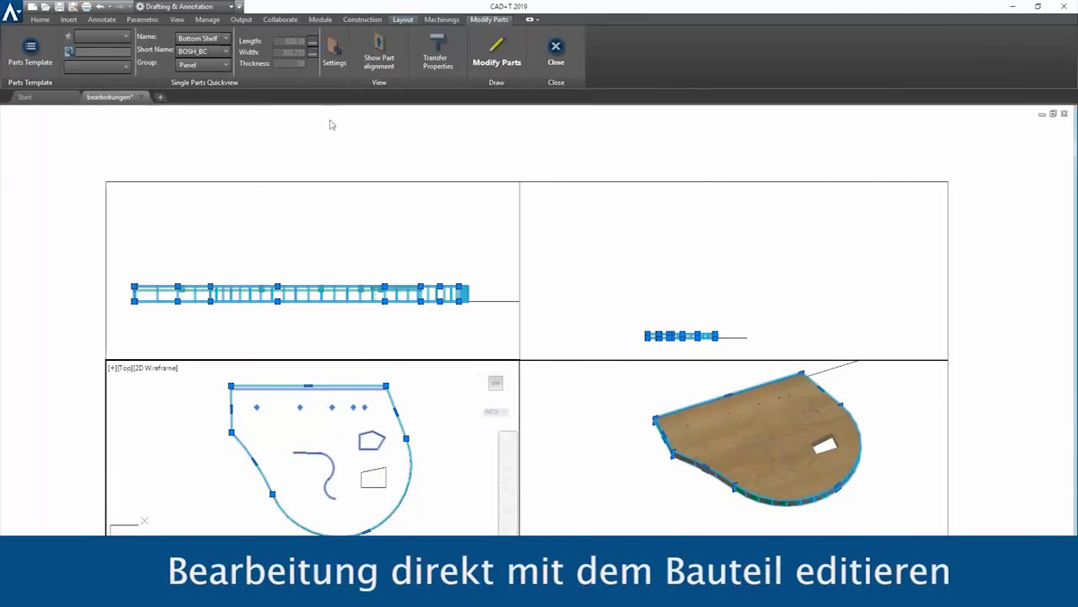
{"action": "left_click", "coordinate": [335, 51]}
{"action": "left_click", "coordinate": [1025, 212]}
{"action": "type", "text": "15"}
{"action": "left_click", "coordinate": [697, 407]}
{"action": "type", "text": "2"}
{"action": "key", "text": "Tab"}
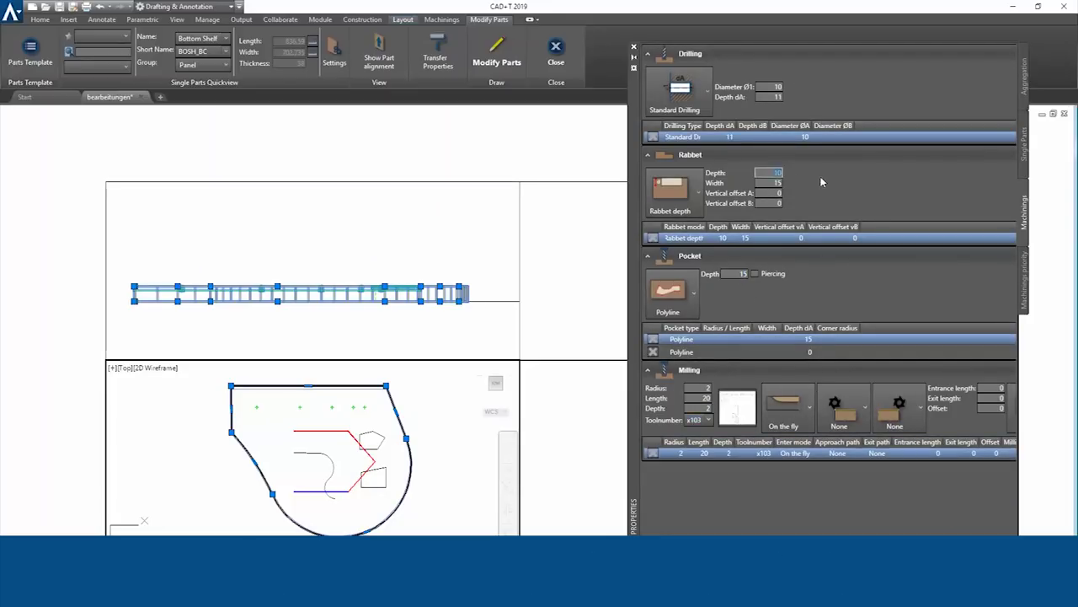
{"action": "left_click", "coordinate": [556, 51]}
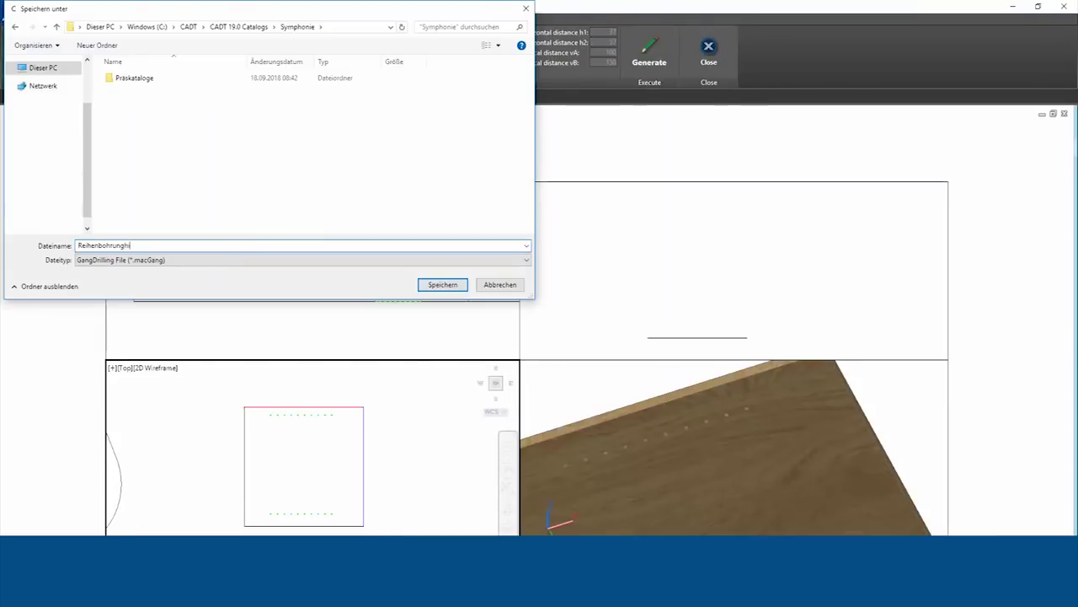
Step: Save the gang drilling .macGang file as Reihenbohrunghinten
{"action": "type", "text": "nten"}
{"action": "key", "text": "Return"}
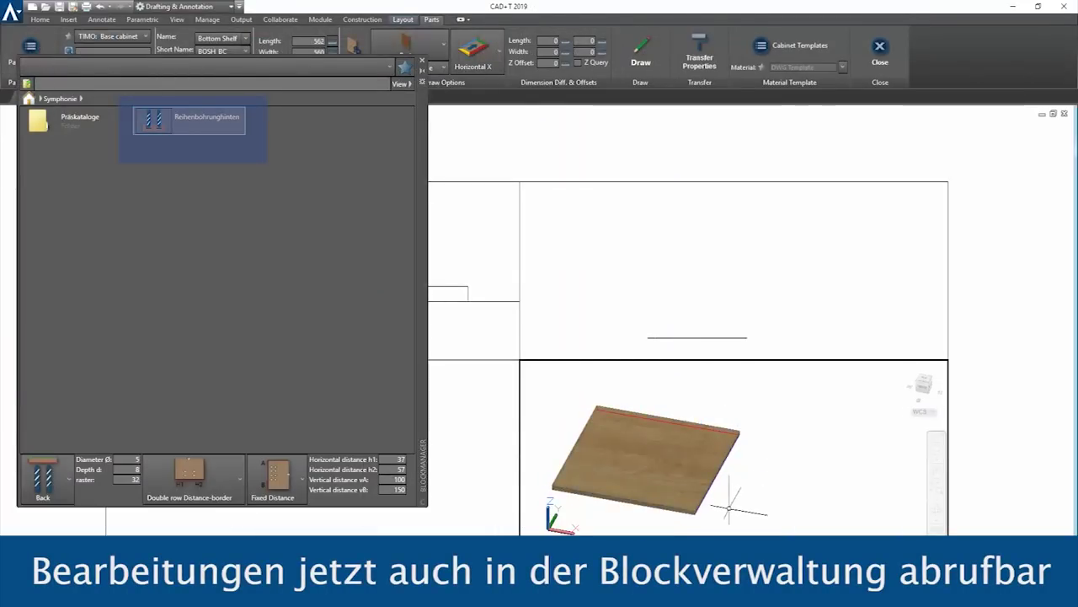